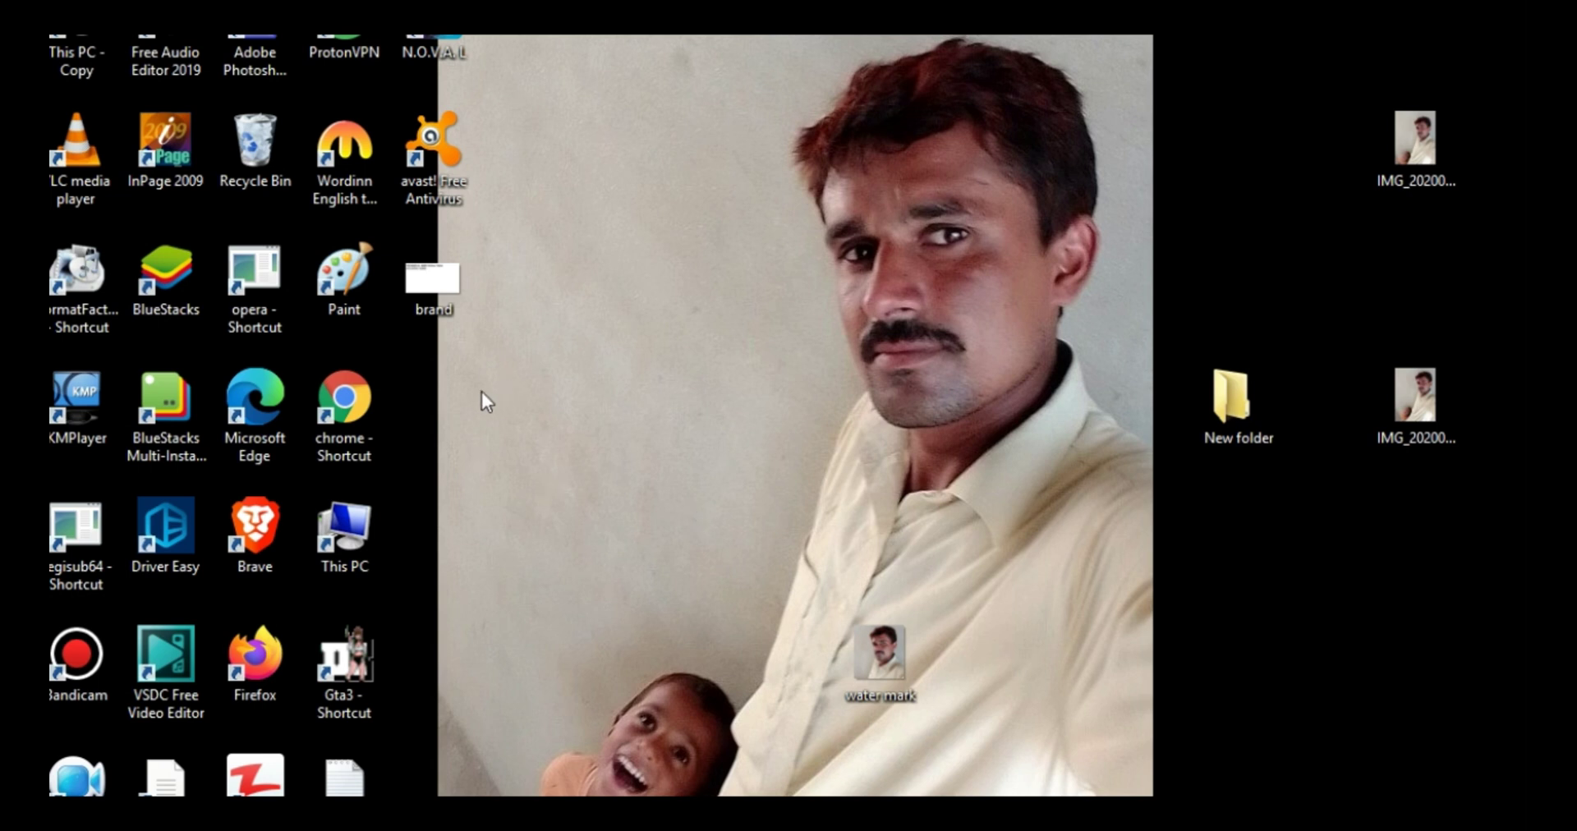
# - Launch Chrome from the desktop shortcut, maximize it, and sign out of all Google accounts
pyautogui.click(361, 399)
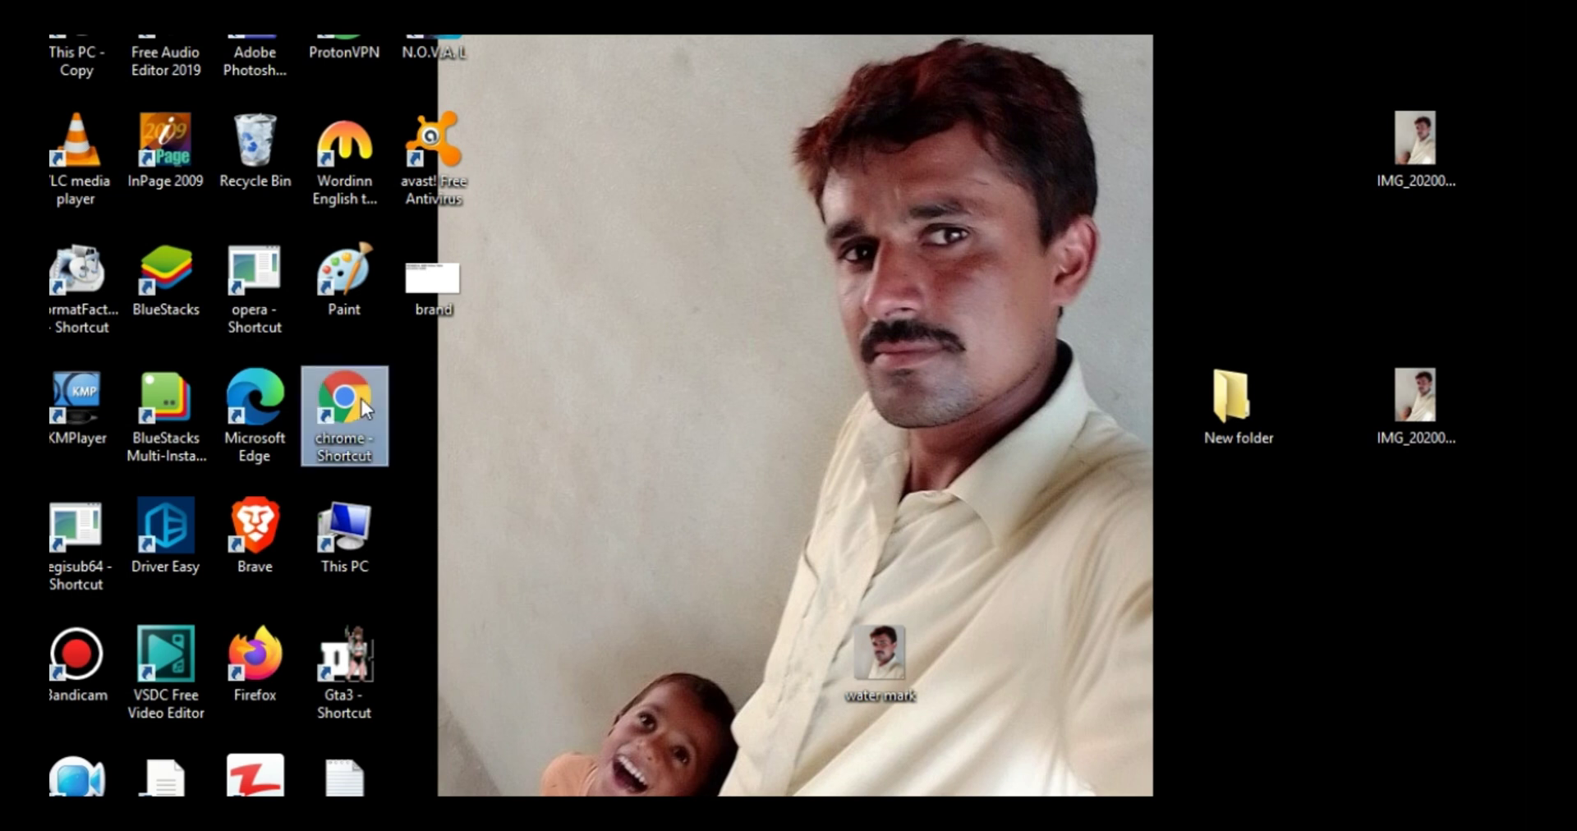
pyautogui.doubleClick(361, 399)
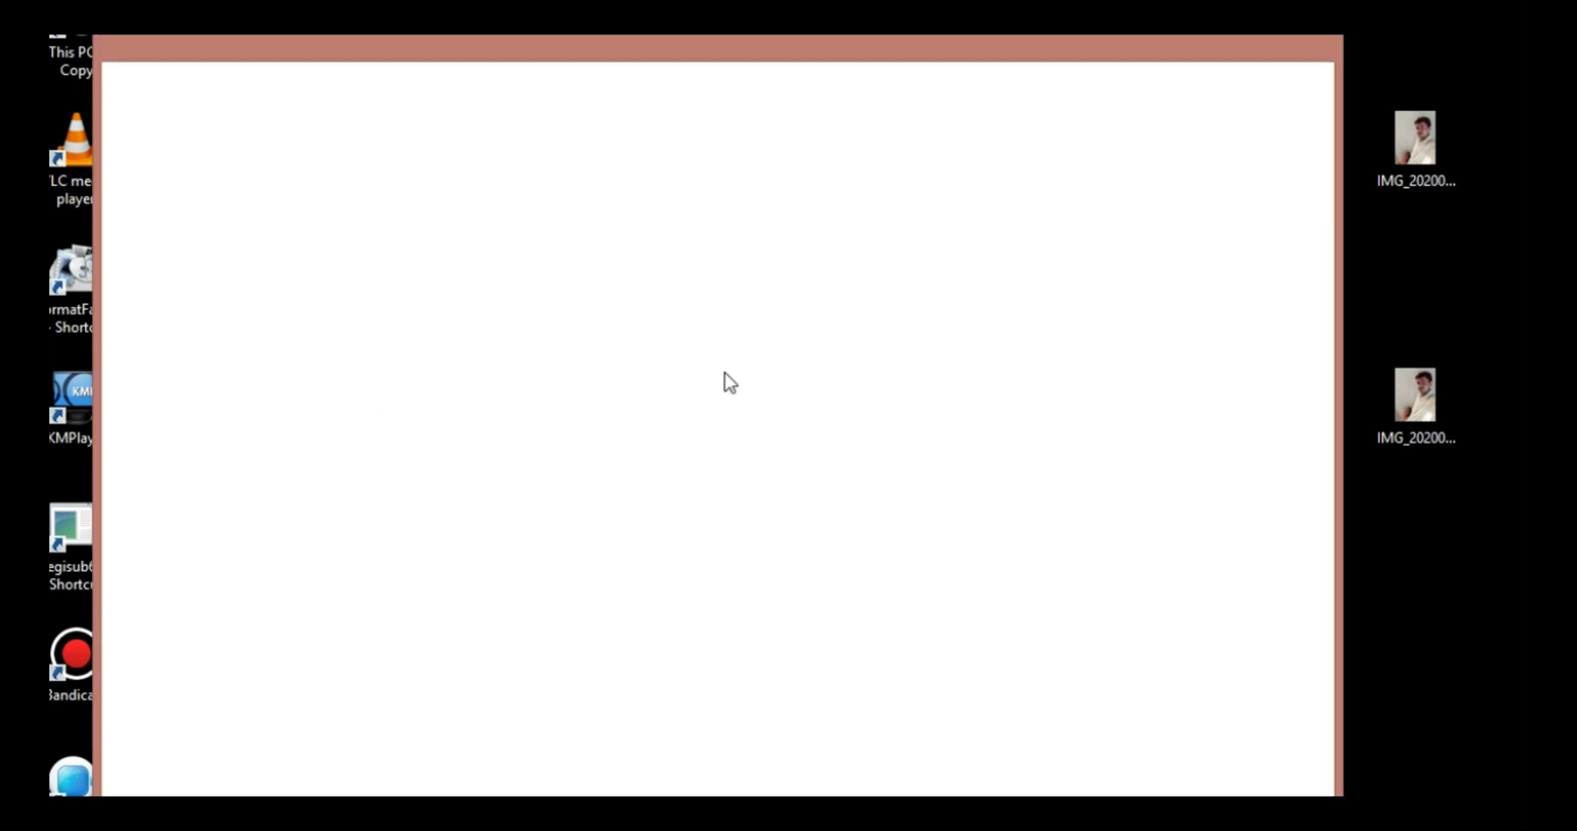
pyautogui.click(1277, 41)
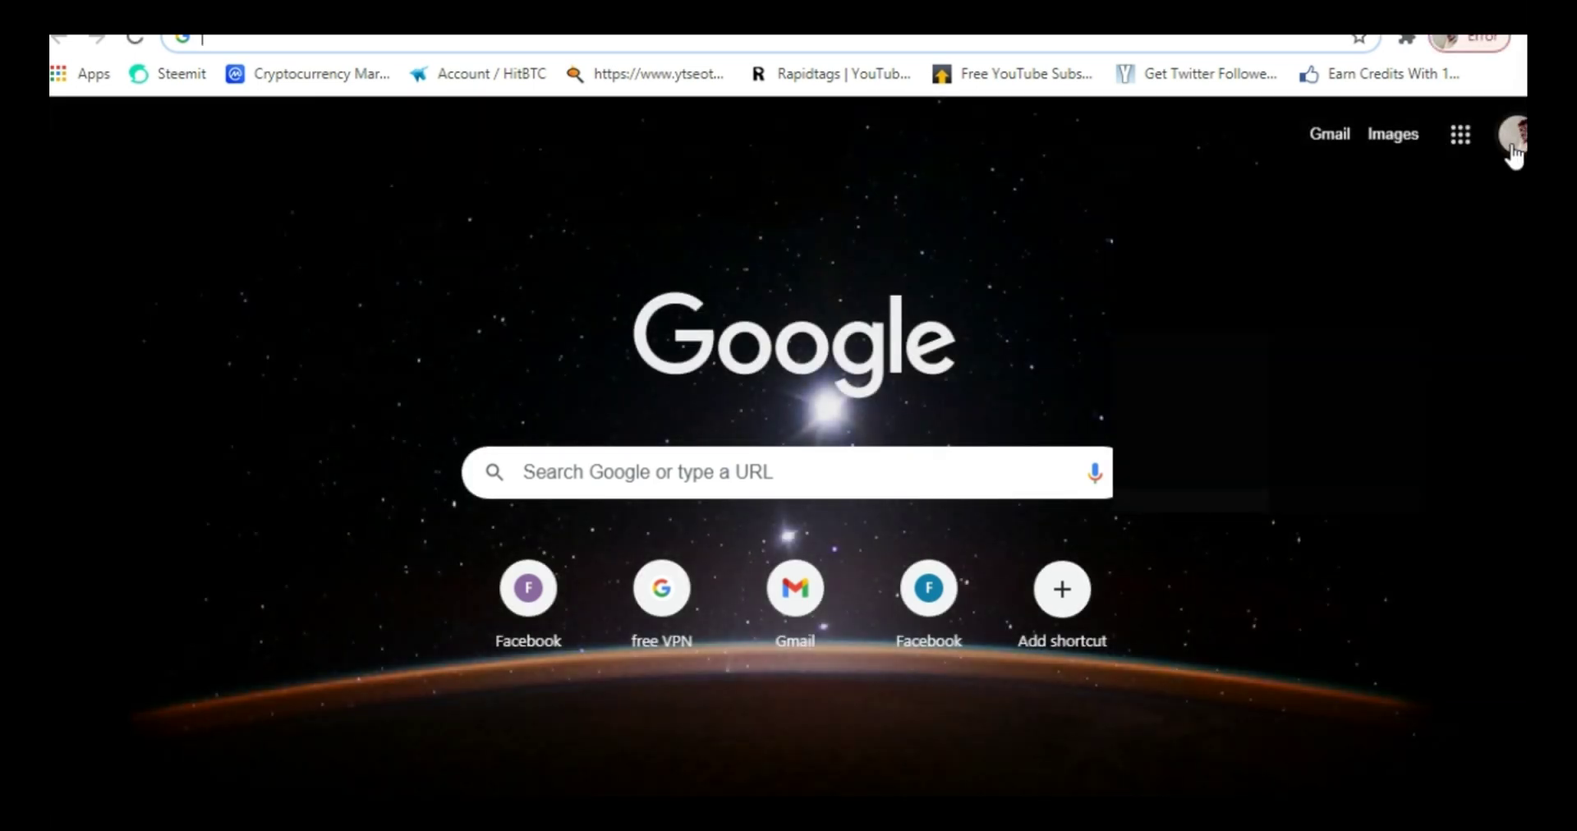
pyautogui.click(1514, 148)
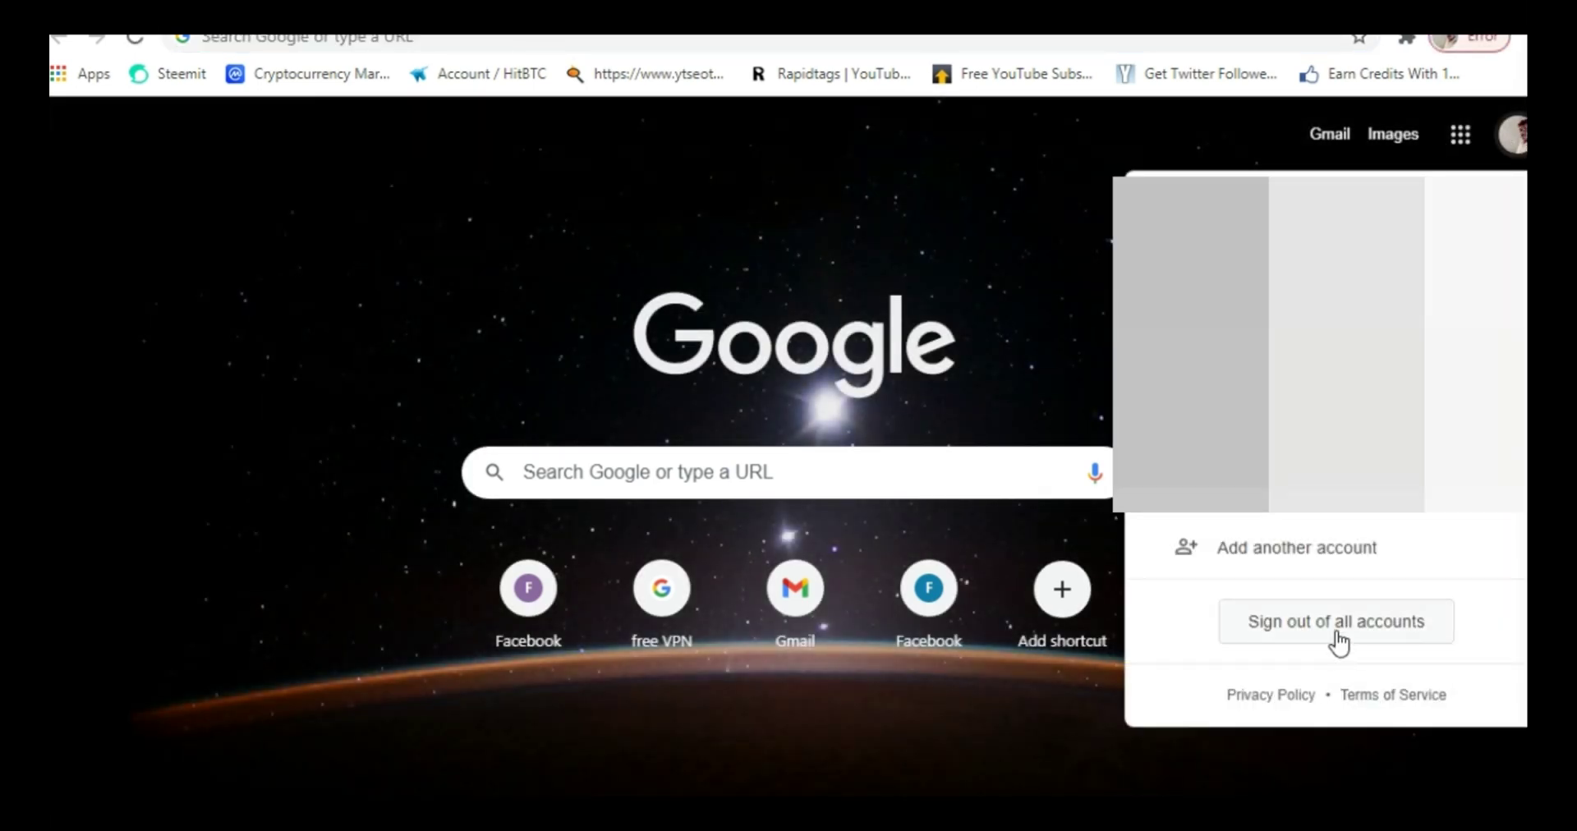
pyautogui.click(1285, 571)
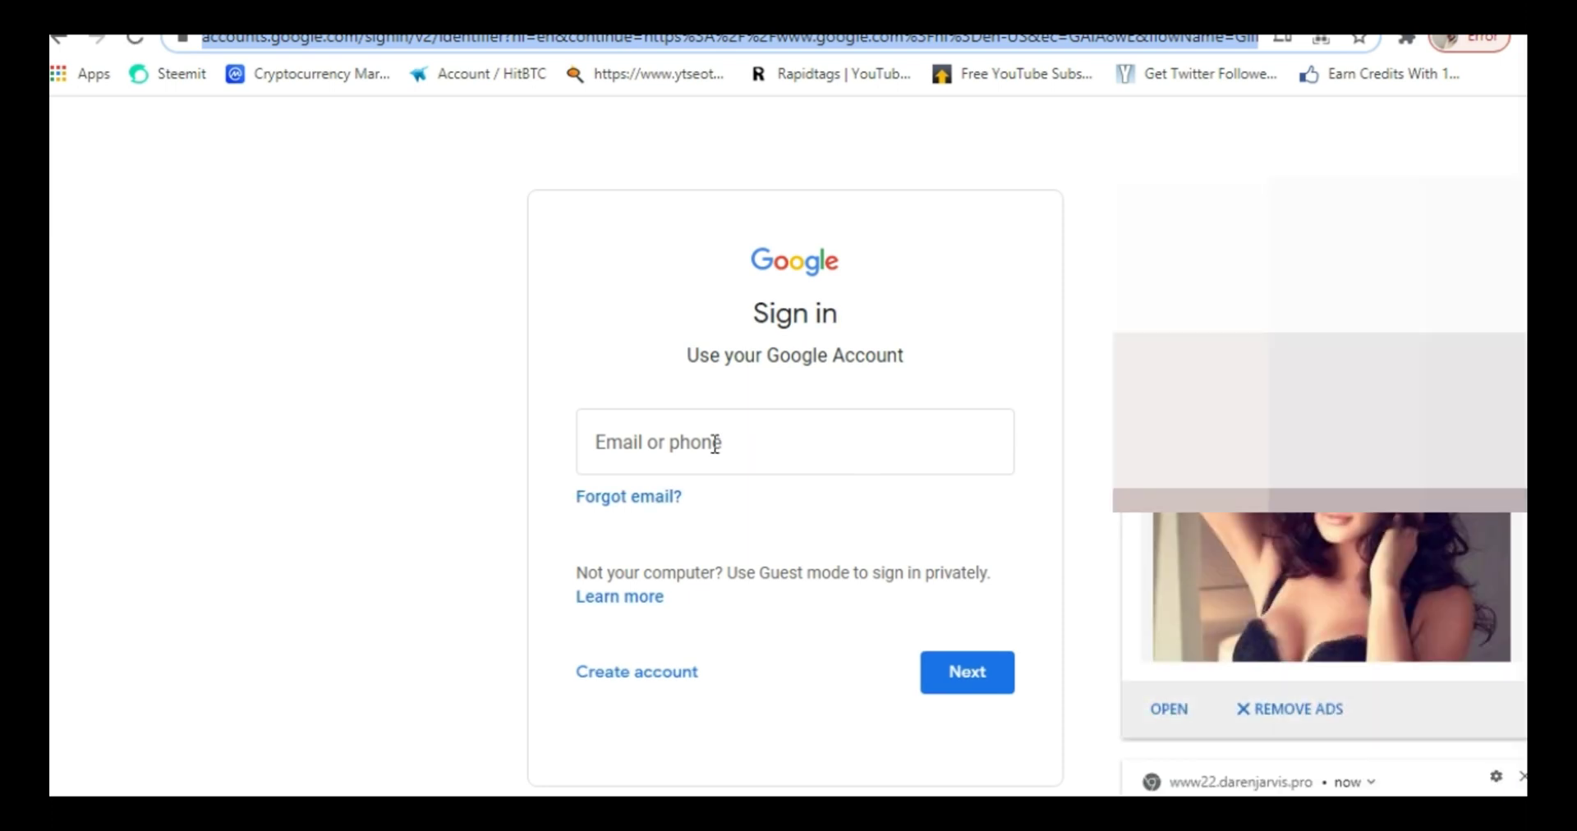
pyautogui.click(714, 444)
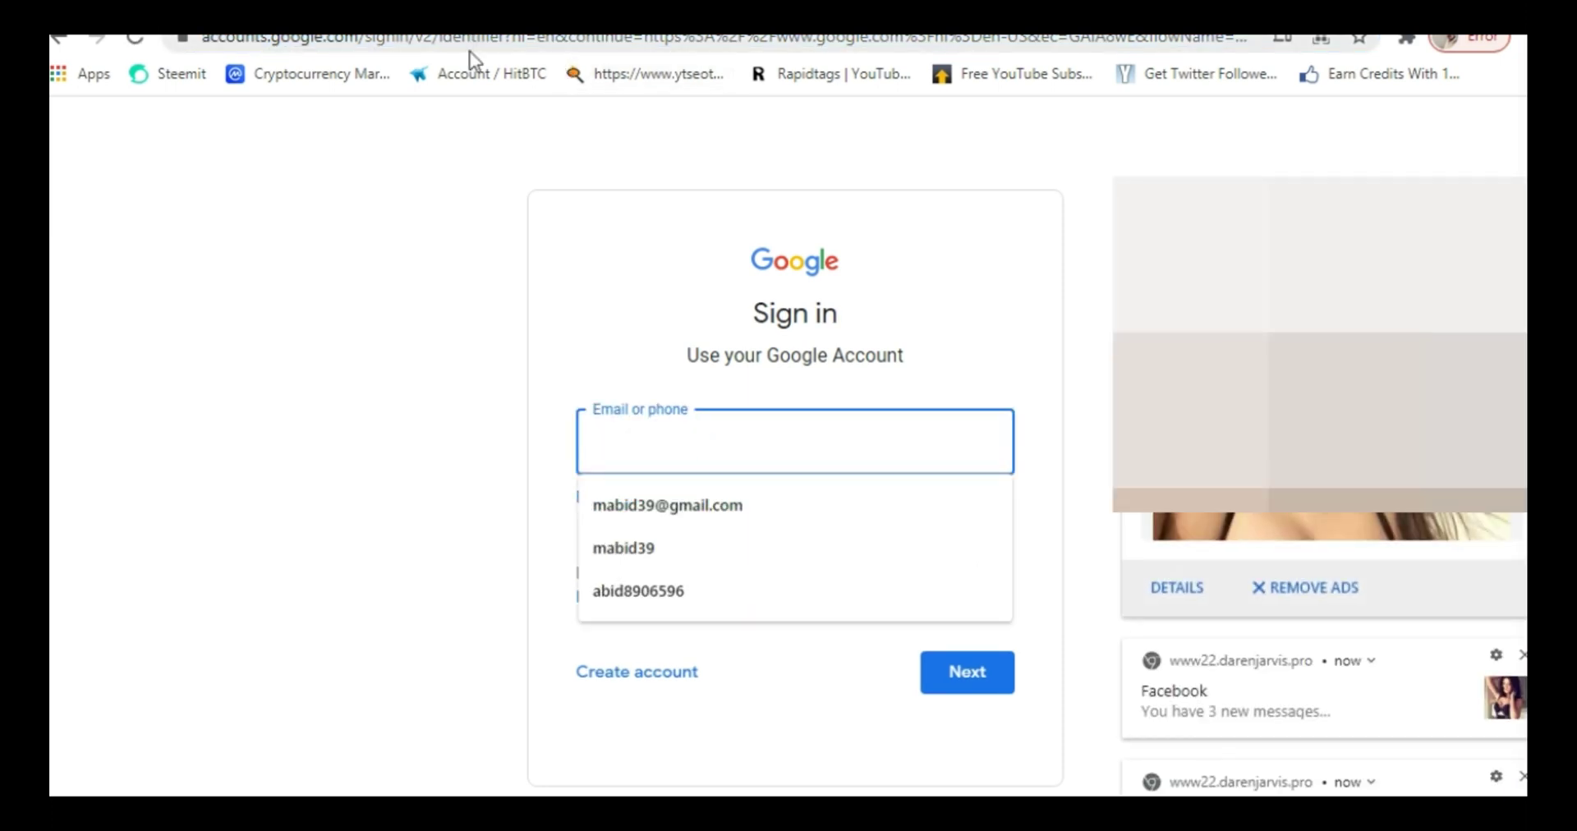
pyautogui.click(469, 51)
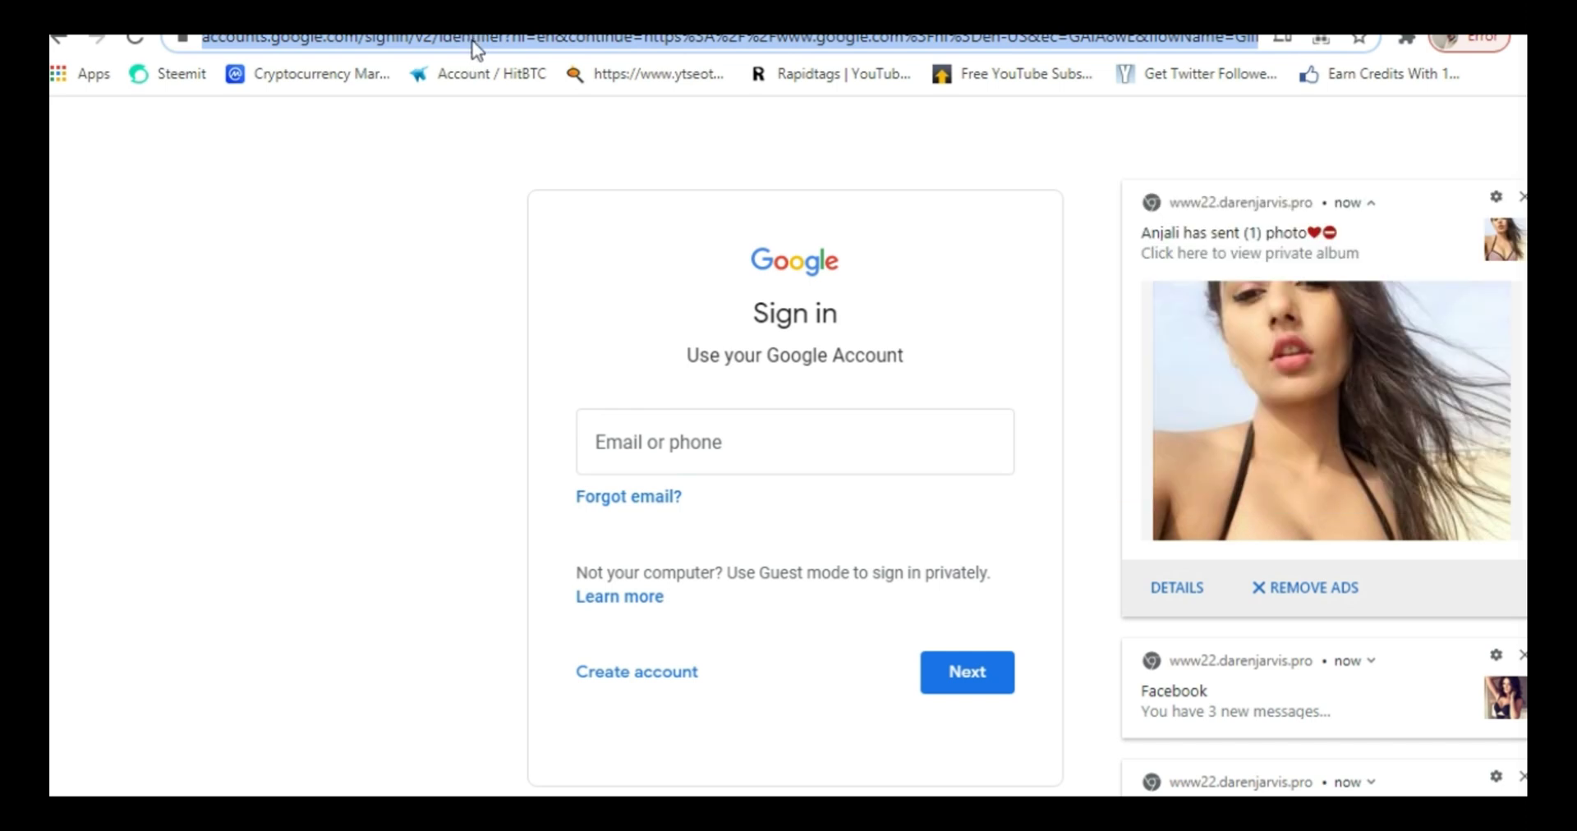
# - Edit the sign-in URL so the continue parameter reads 'htts' instead of 'https'
pyautogui.click(472, 37)
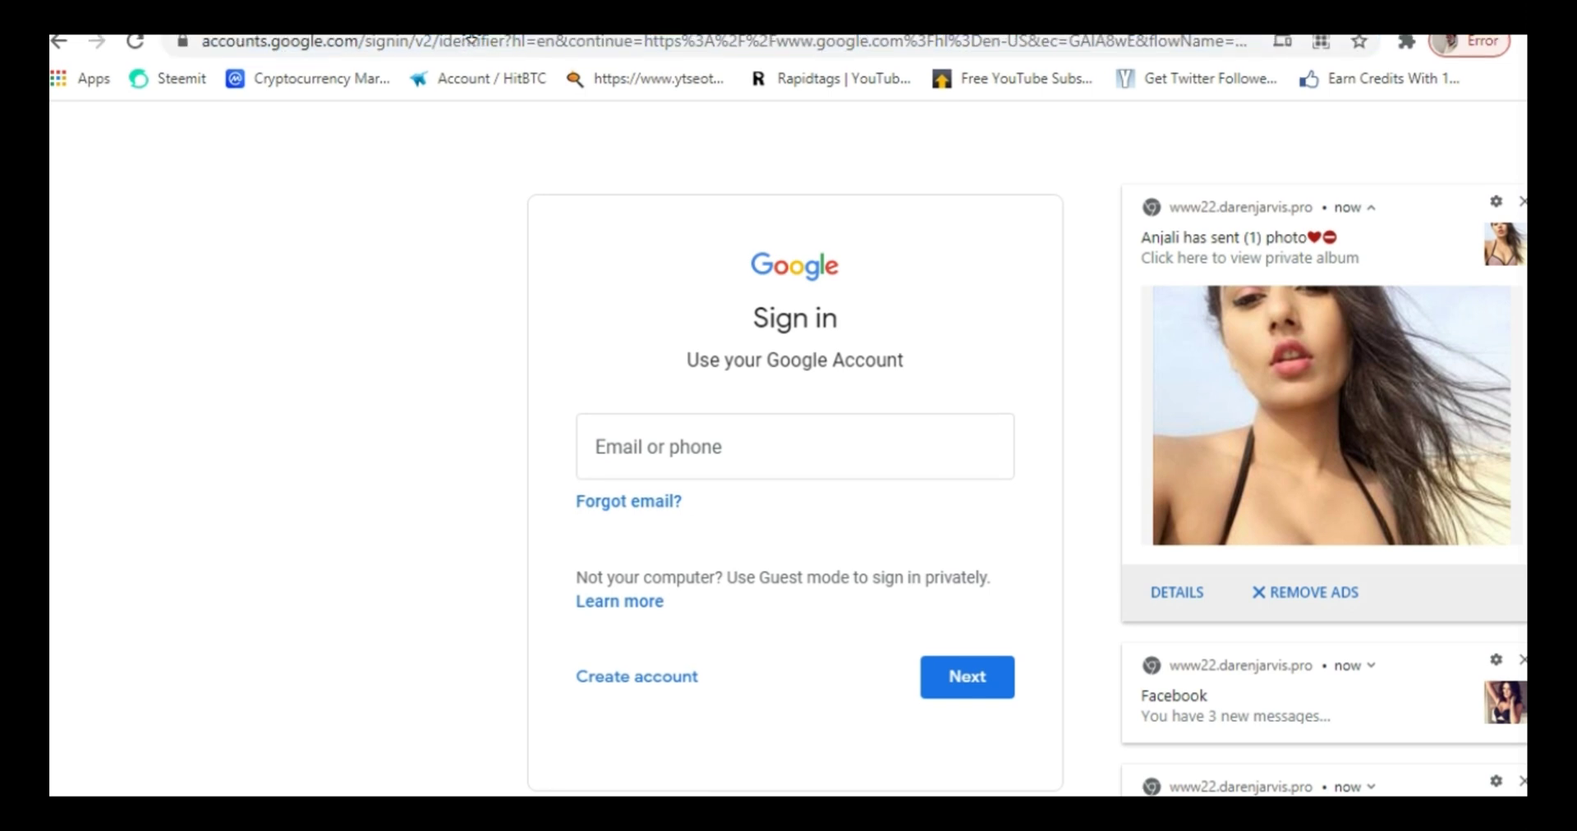
pyautogui.click(412, 42)
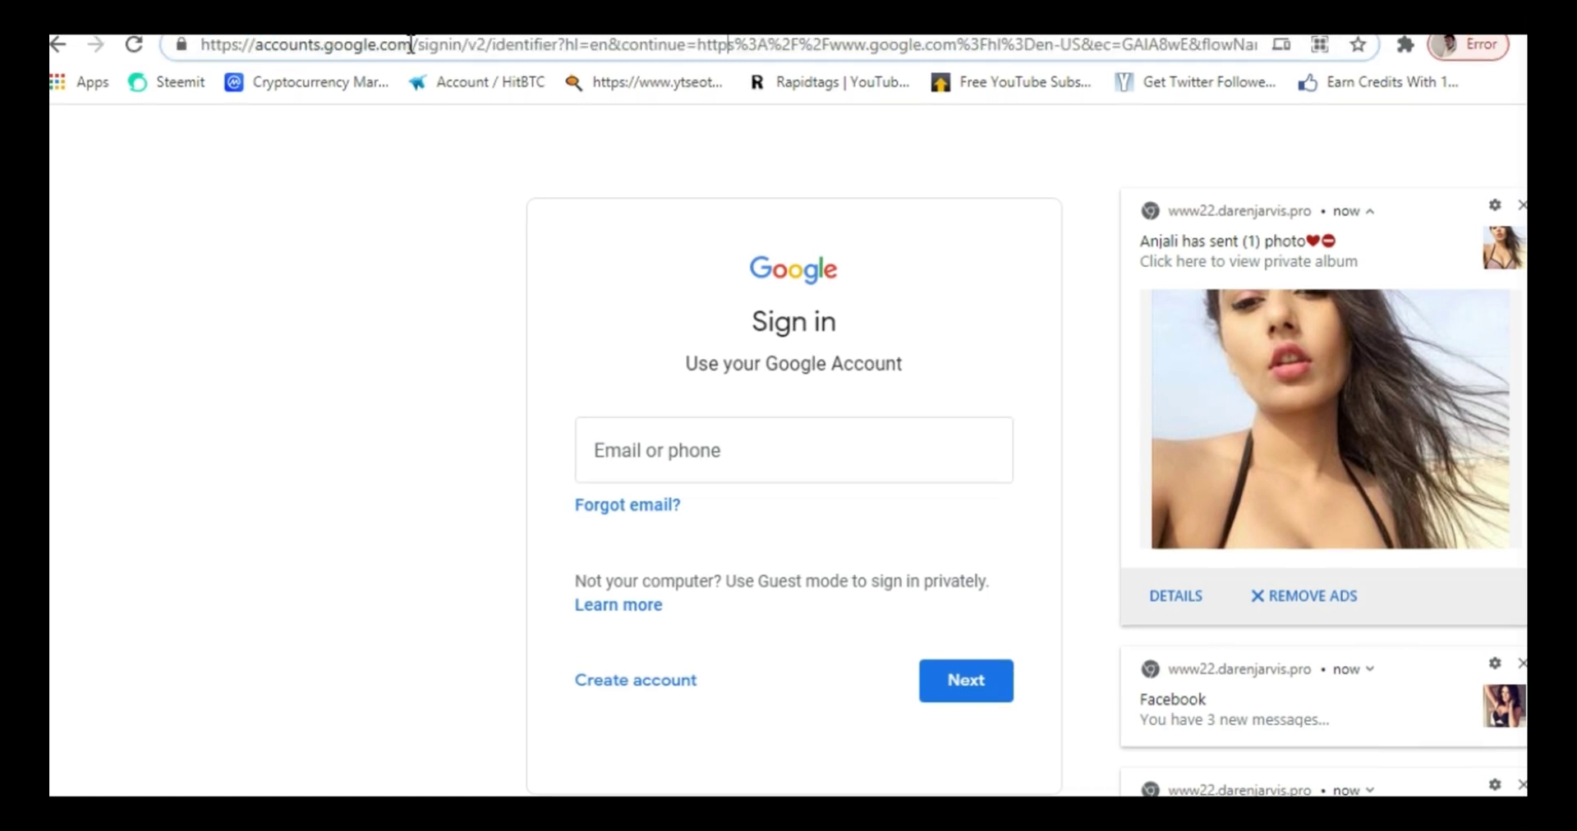
pyautogui.press('BackSpace')
pyautogui.press('BackSpace')
pyautogui.press('BackSpace')
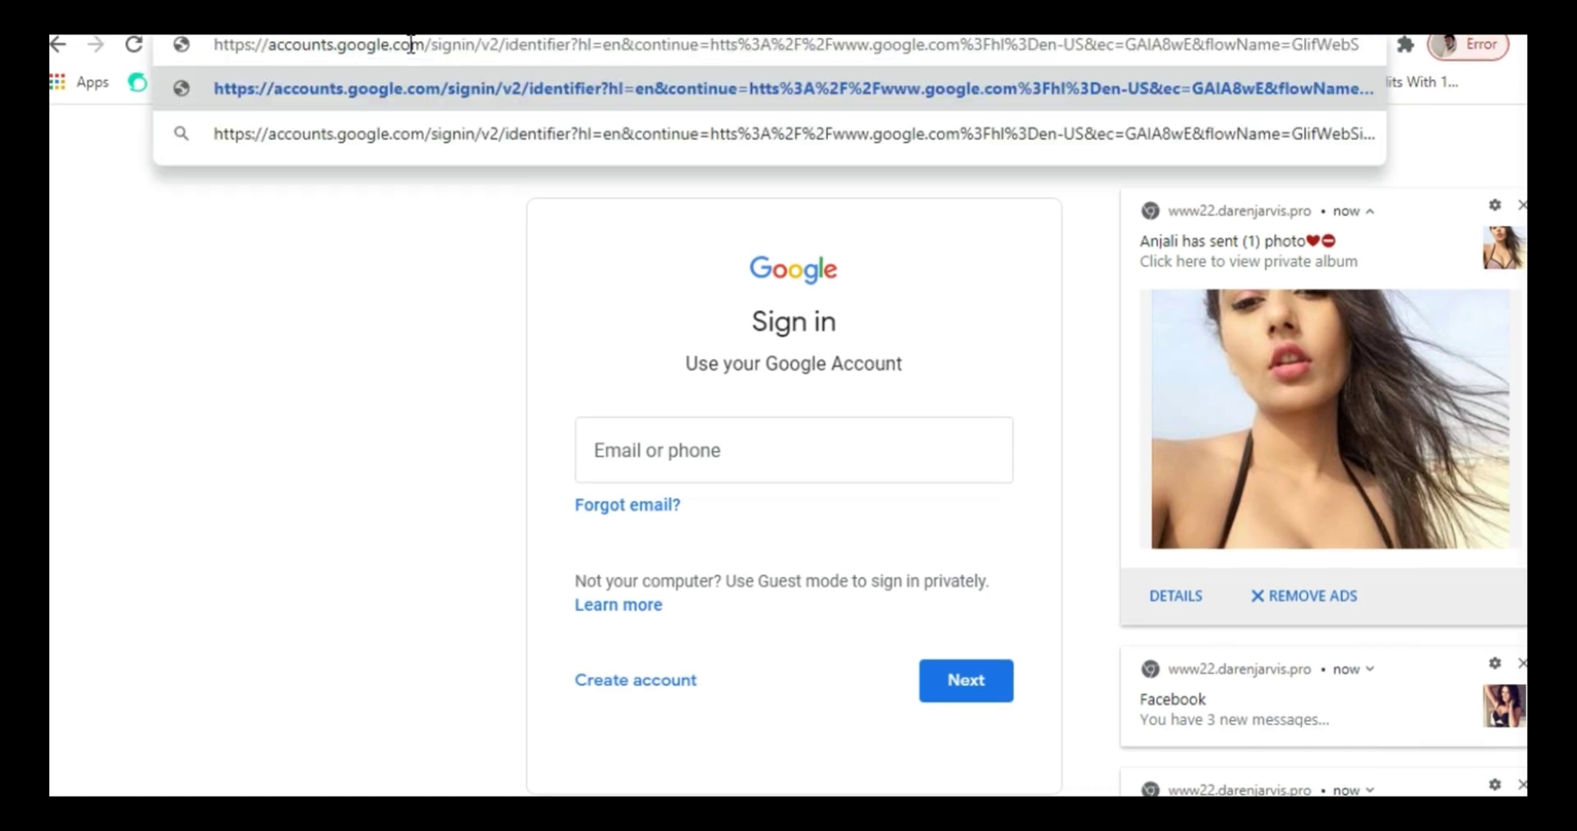
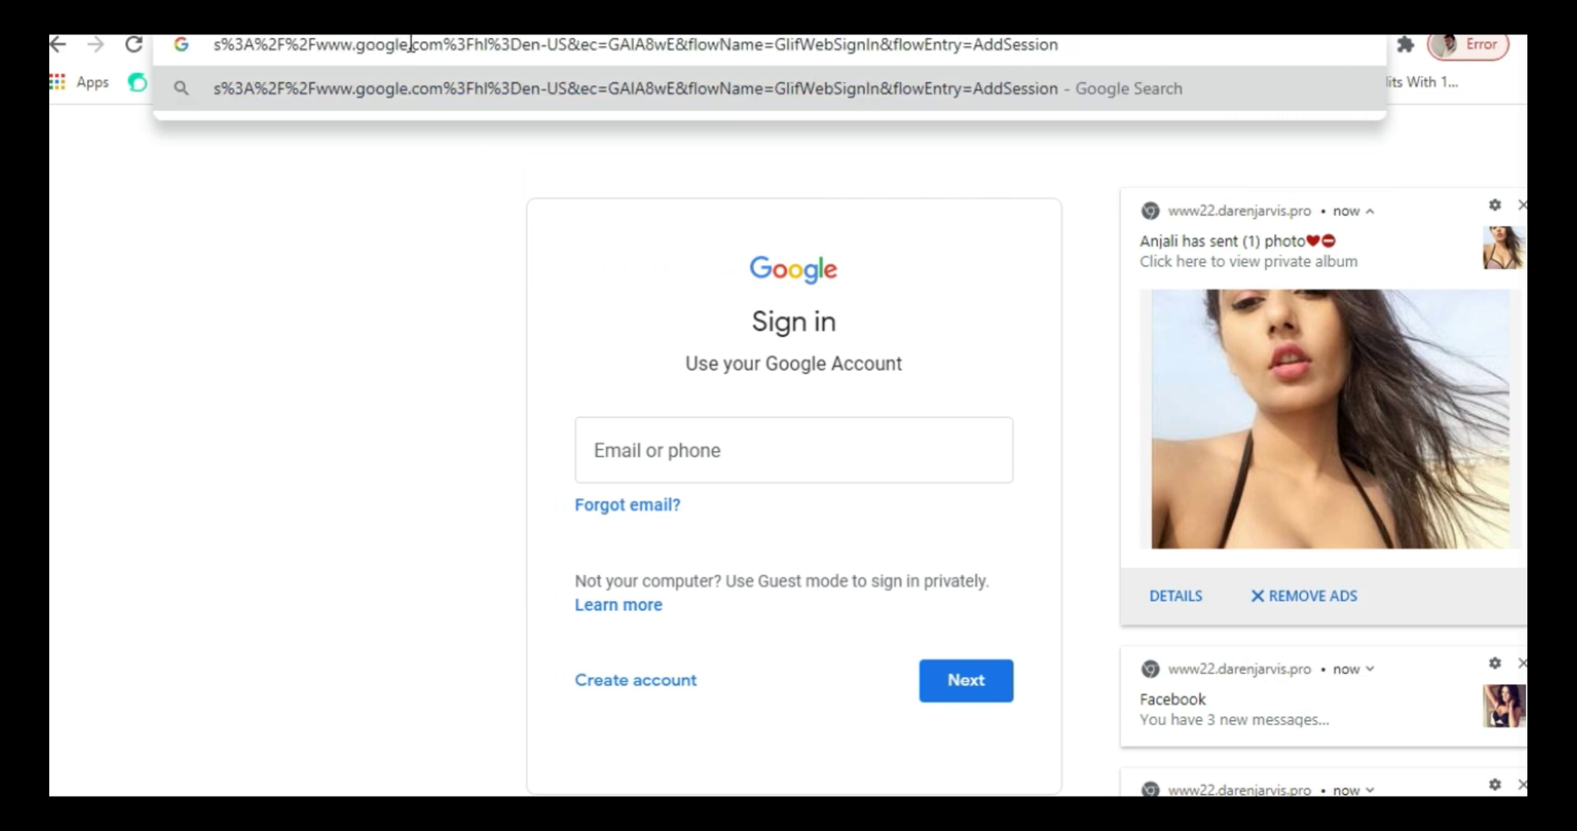
# - Delete characters from the end of the Google sign-in URL in the address bar
pyautogui.click(1131, 40)
pyautogui.press('BackSpace')
pyautogui.press('BackSpace')
pyautogui.press('BackSpace')
pyautogui.press('BackSpace')
pyautogui.press('BackSpace')
pyautogui.press('BackSpace')
pyautogui.press('BackSpace')
pyautogui.press('BackSpace')
pyautogui.press('BackSpace')
pyautogui.press('BackSpace')
pyautogui.press('BackSpace')
pyautogui.press('BackSpace')
pyautogui.press('BackSpace')
pyautogui.press('BackSpace')
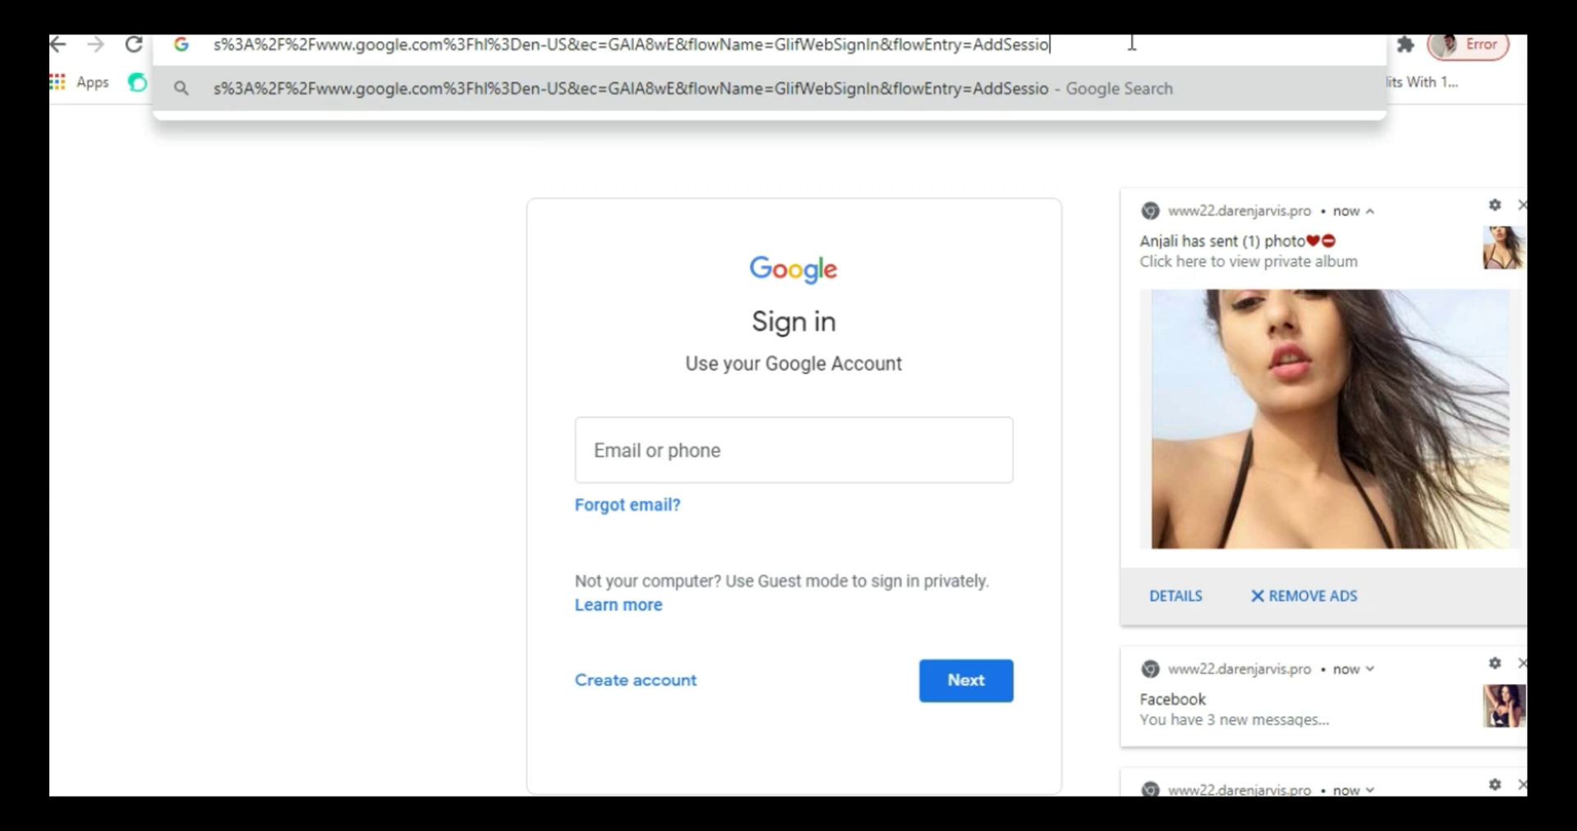
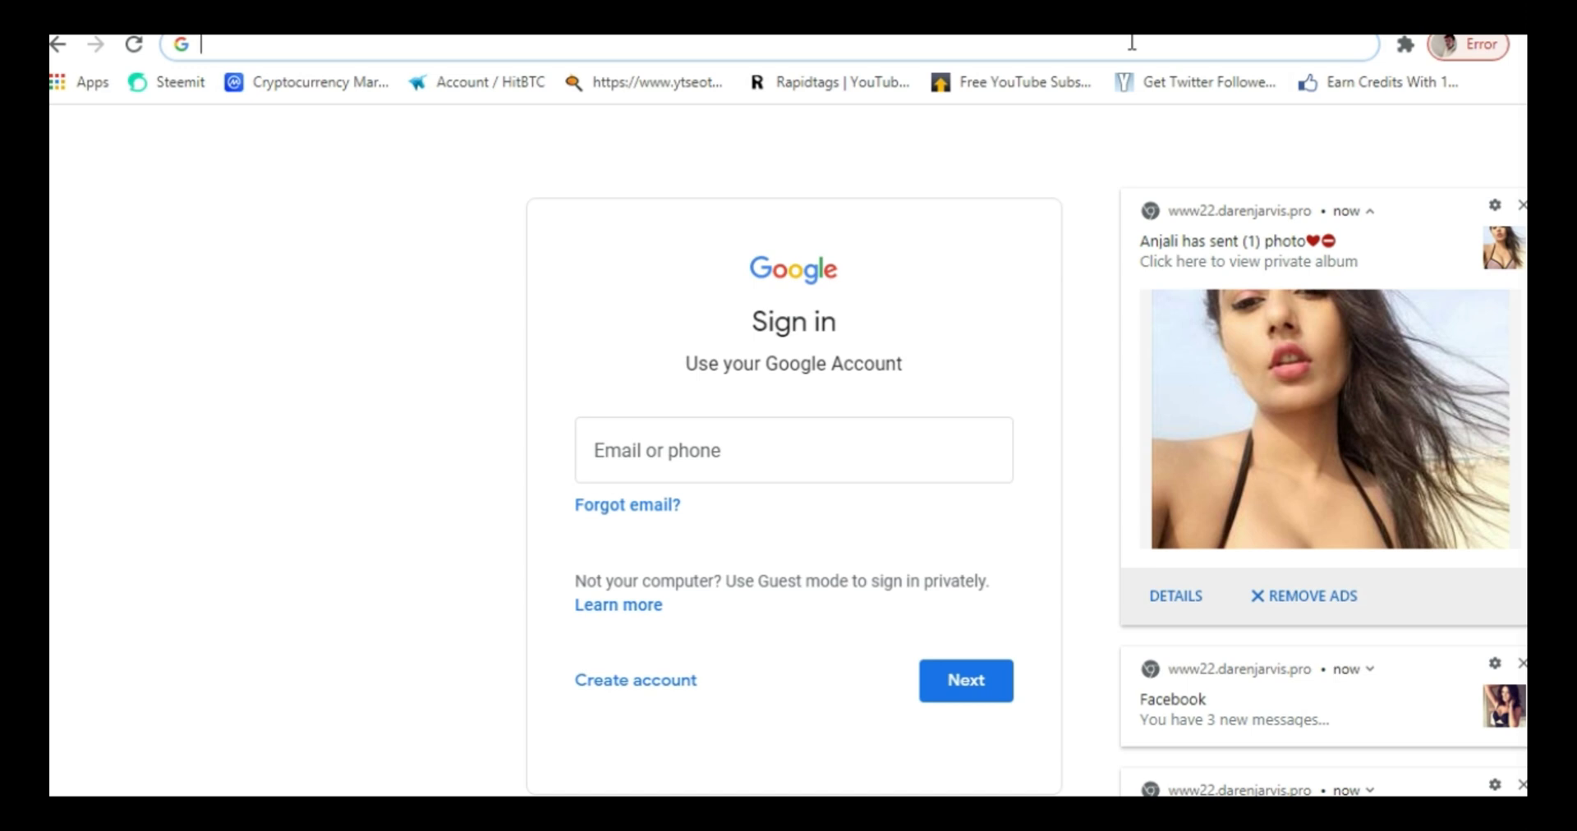
# - Load the Rapidtags YouTube tag generator page, then start entering gmail.com as the next address
pyautogui.write('gmail.com')
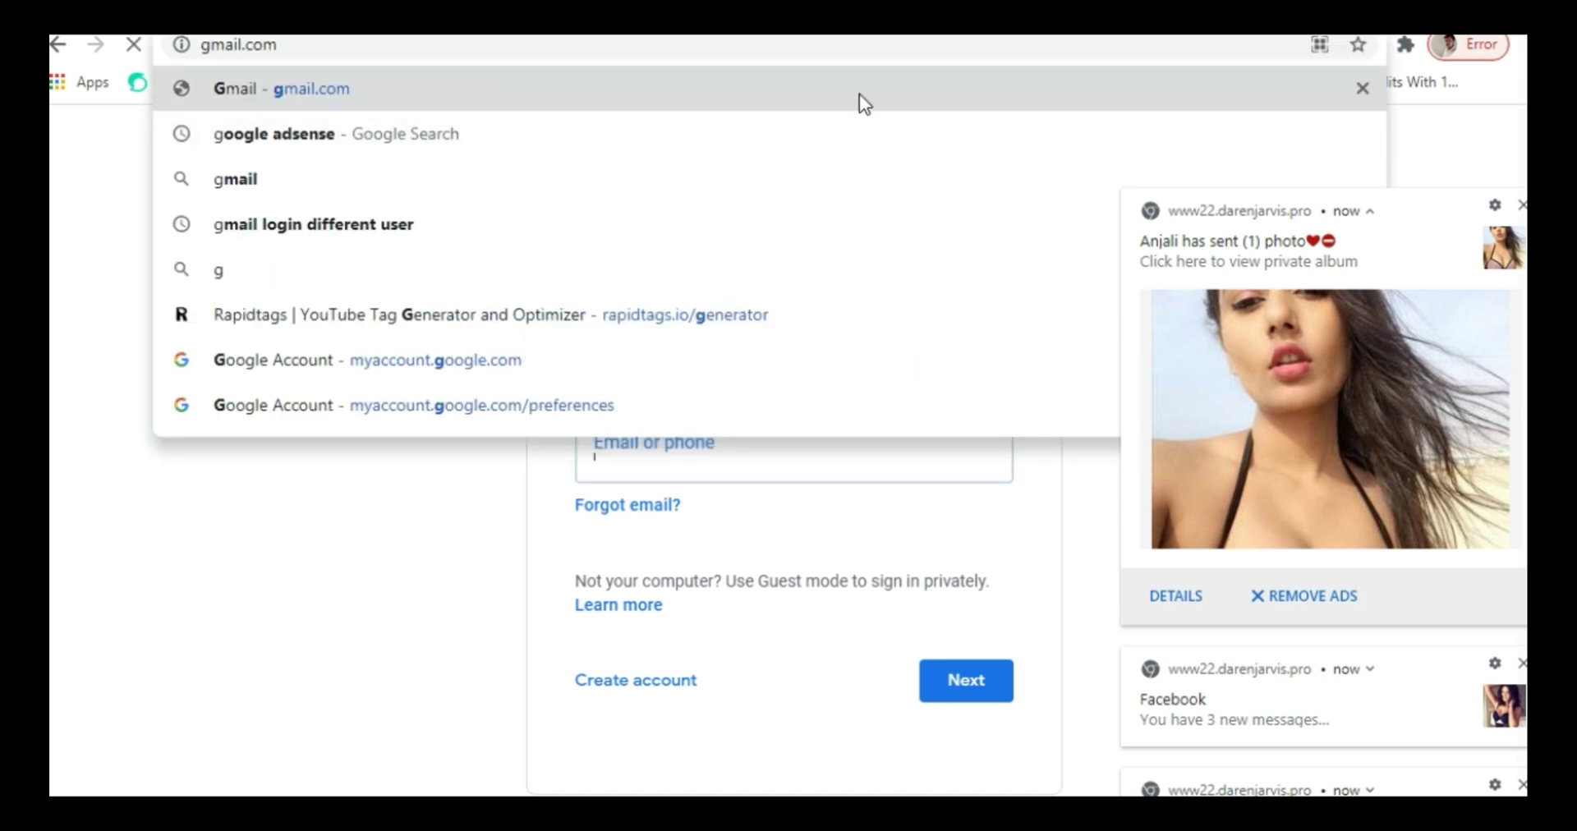
pyautogui.click(859, 95)
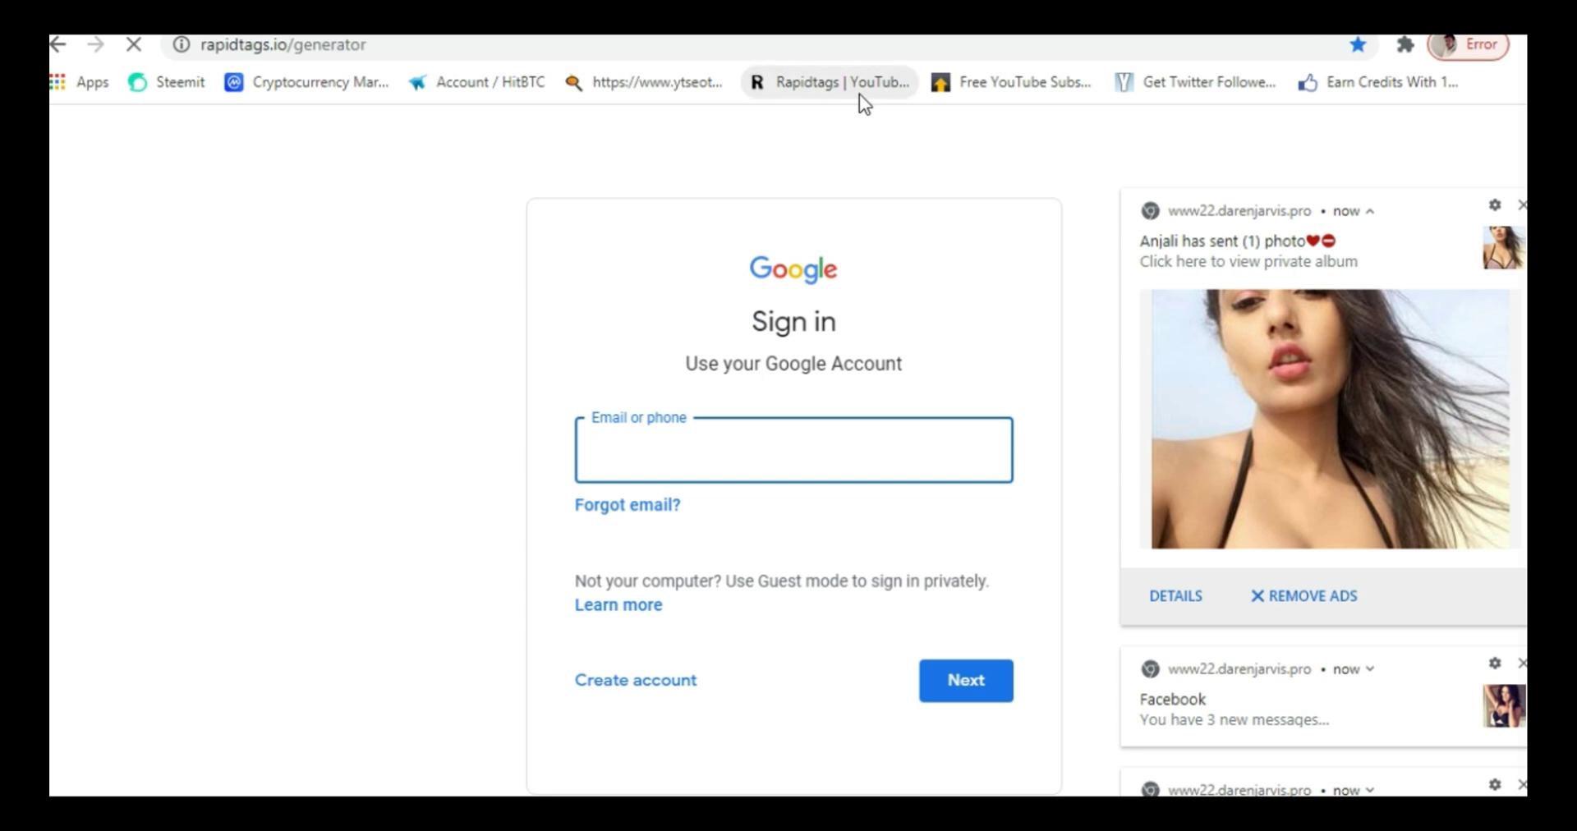
pyautogui.click(529, 47)
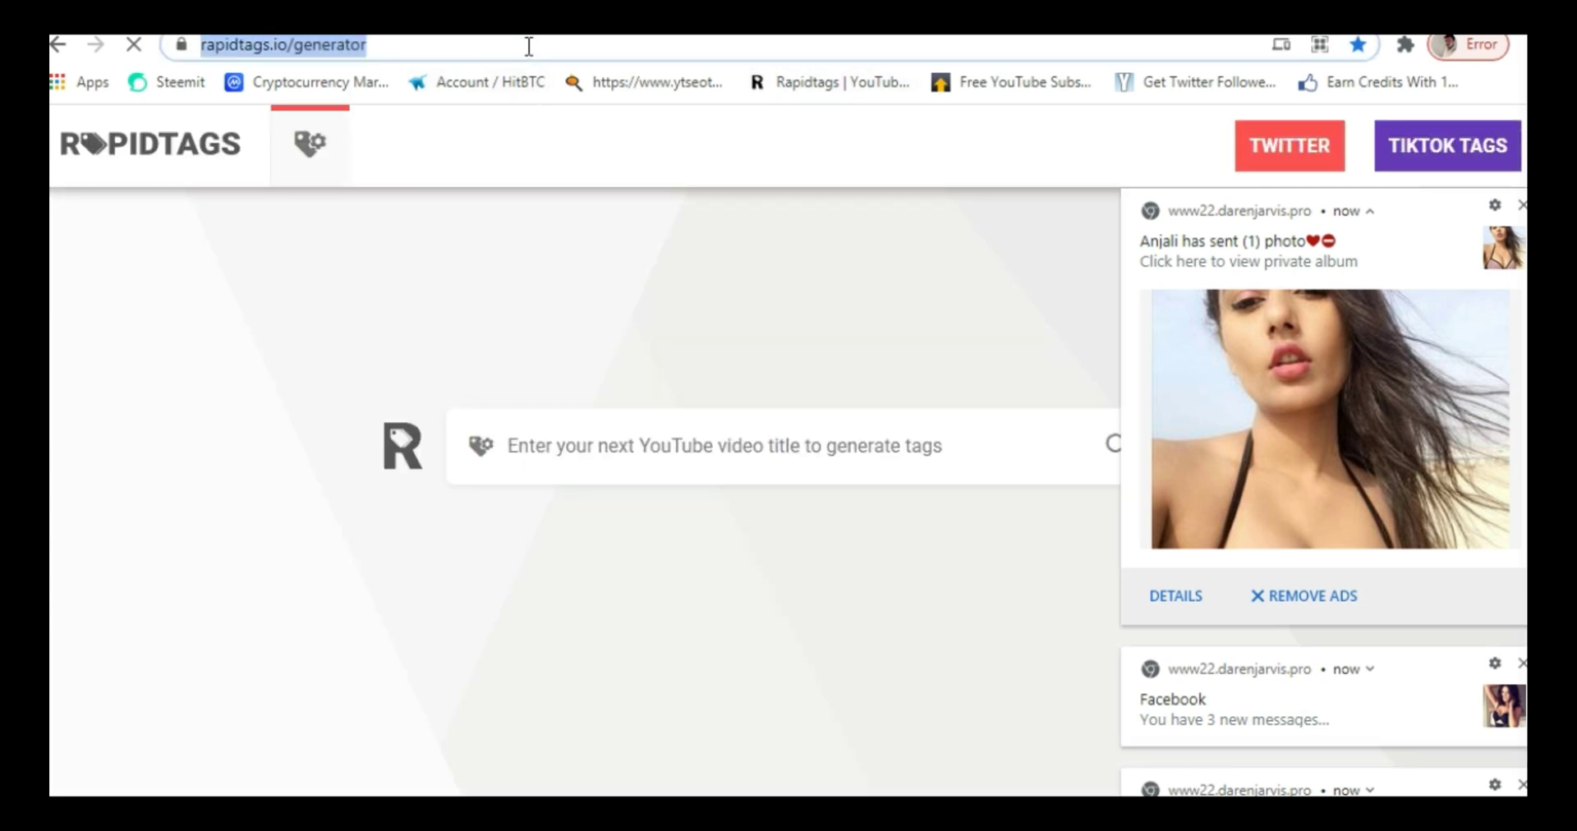
pyautogui.press('BackSpace')
pyautogui.write('gmail.com')
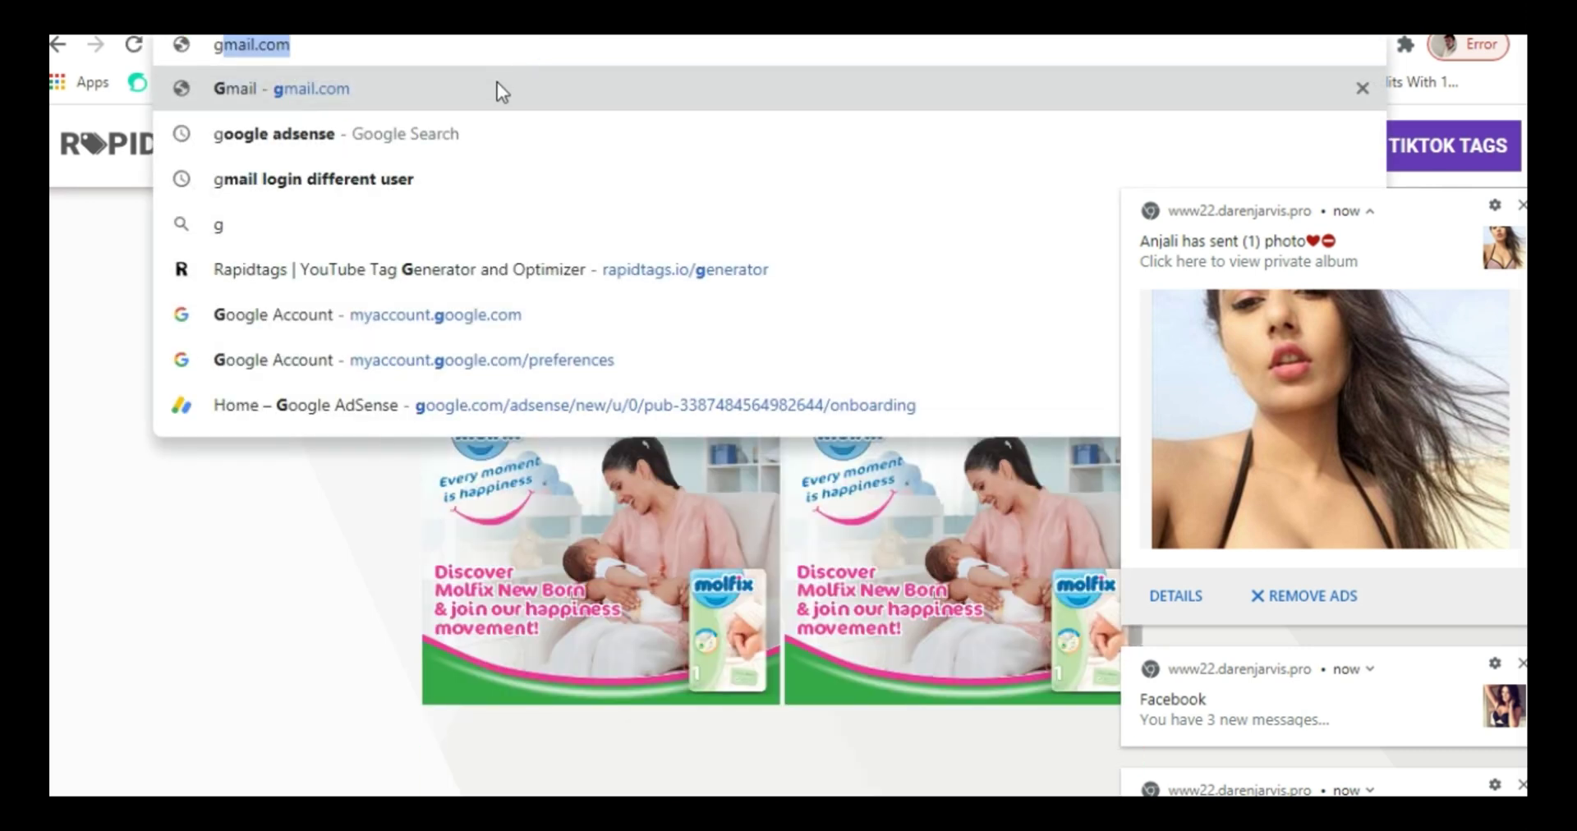
# - Go to gmail.com, dismiss the three site notifications, and choose Add another account
pyautogui.click(496, 88)
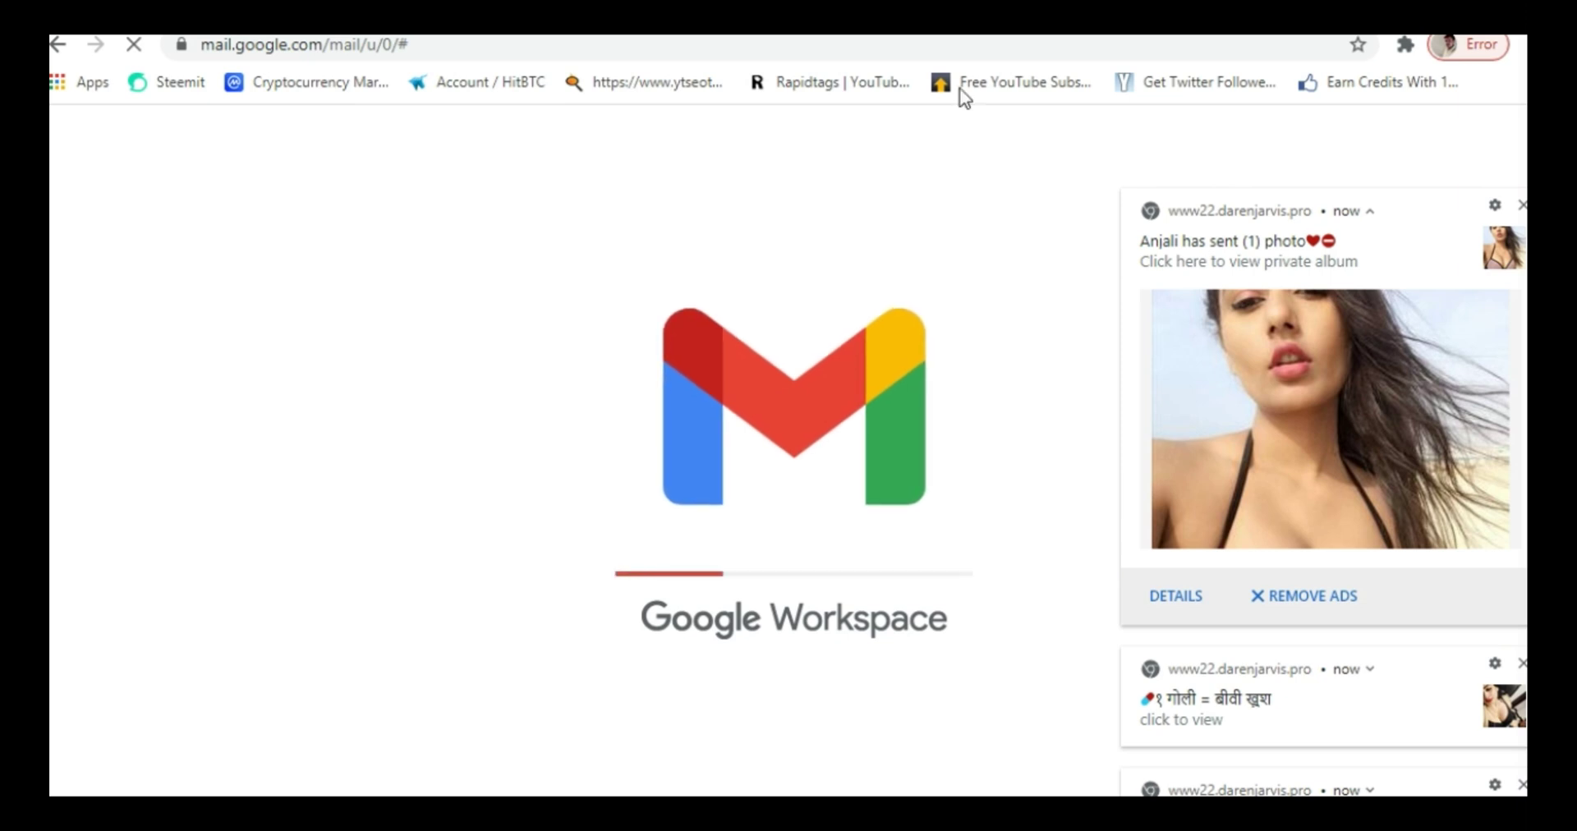
pyautogui.click(1521, 204)
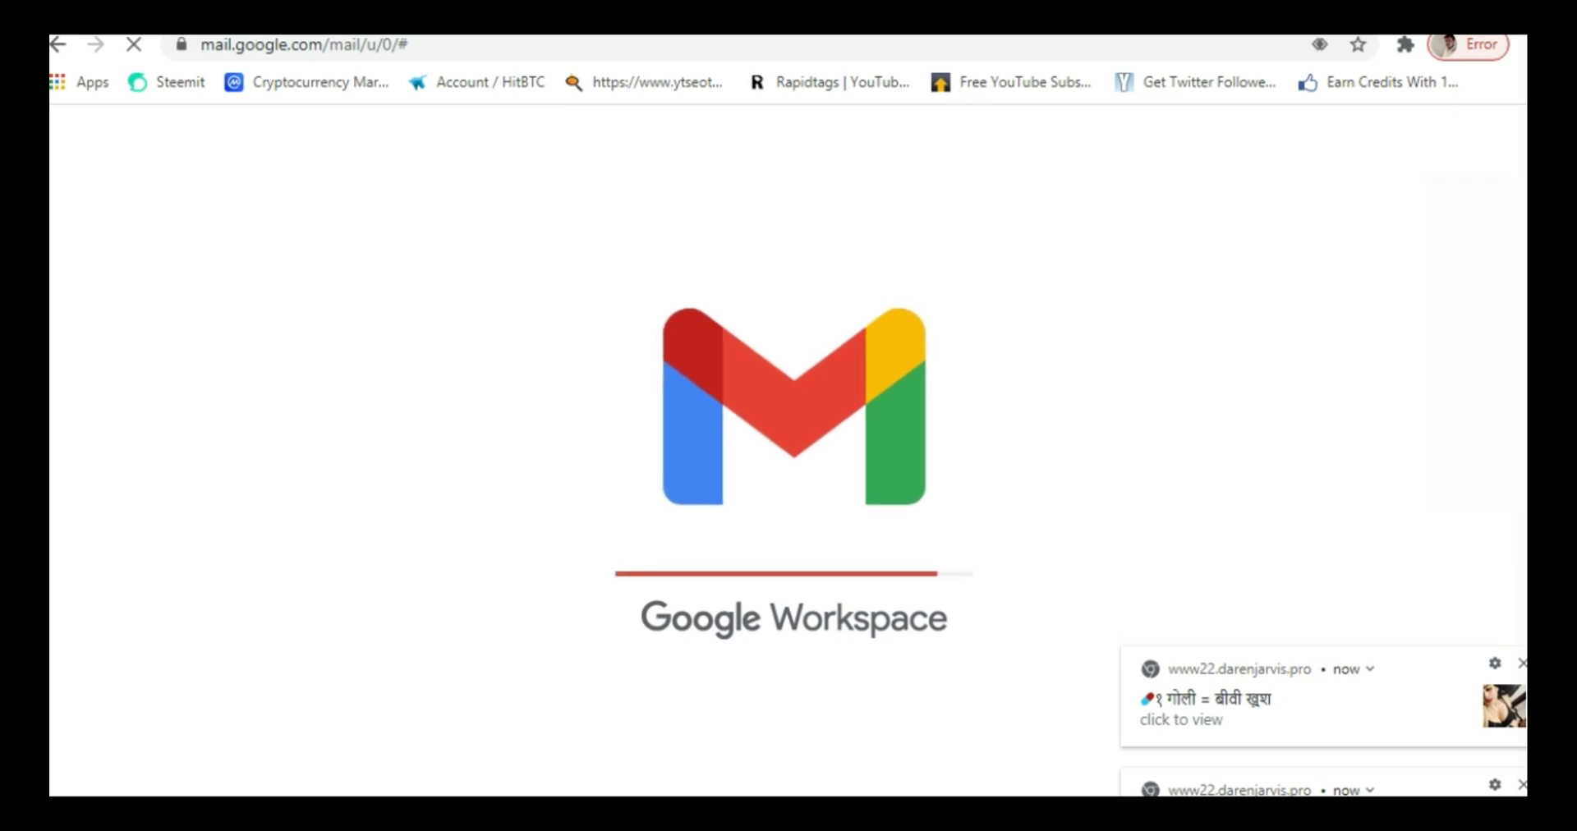
pyautogui.click(1521, 663)
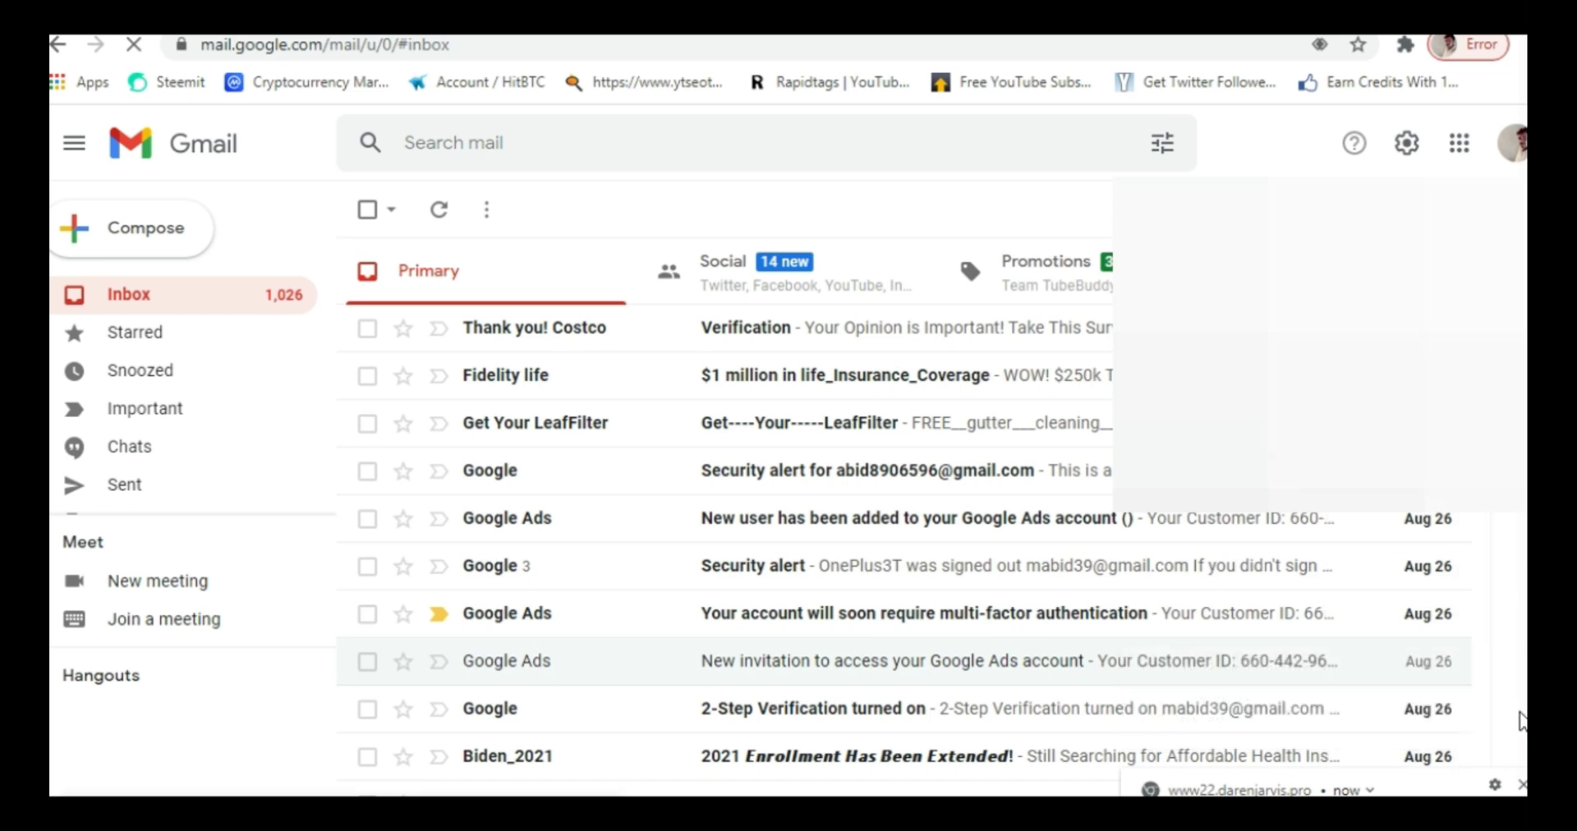
pyautogui.click(1521, 784)
pyautogui.click(1511, 144)
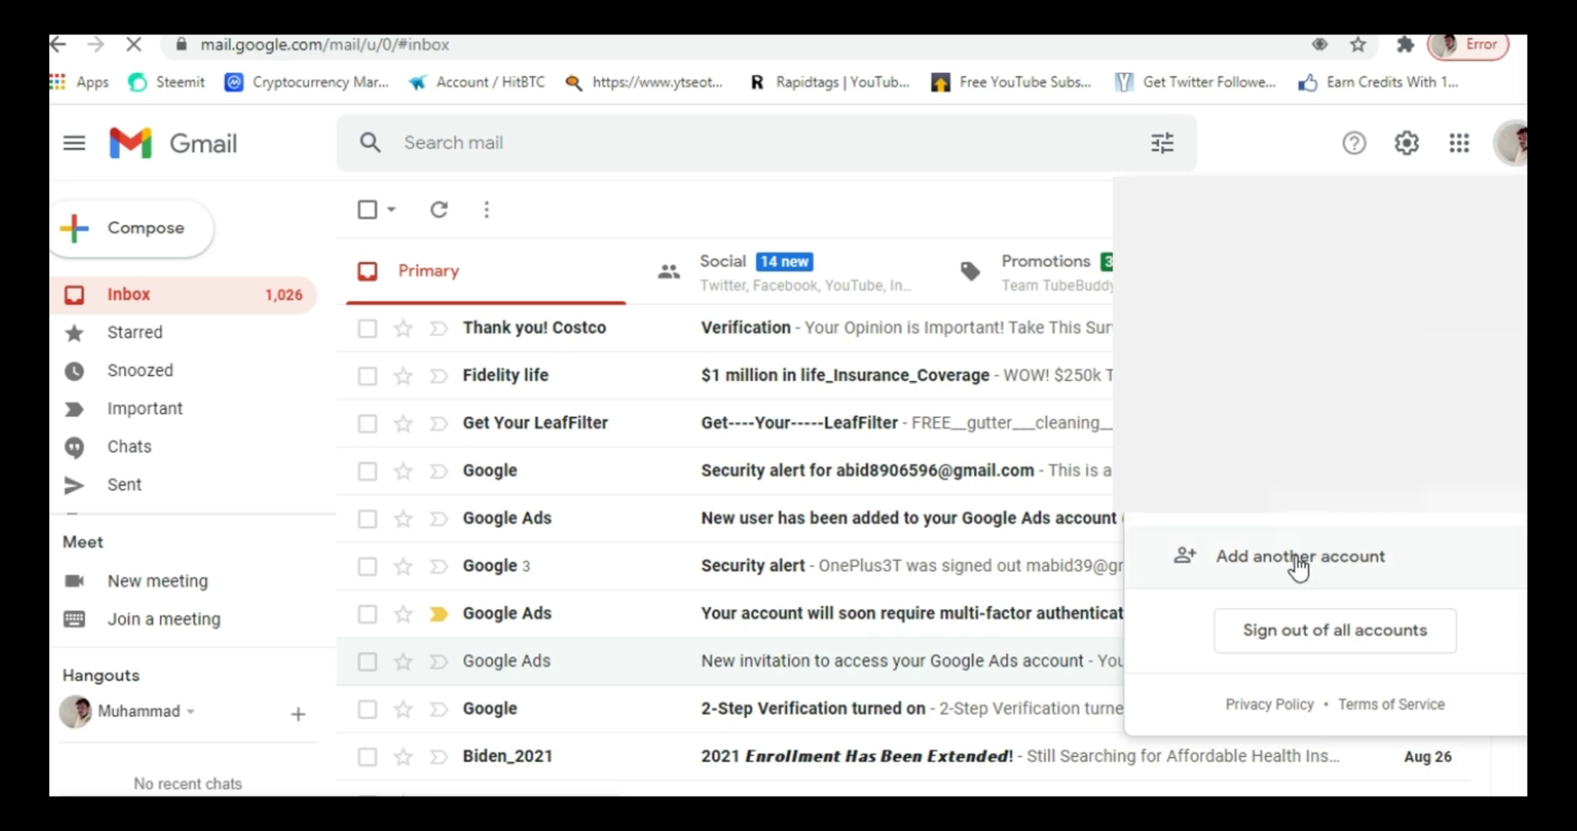
pyautogui.click(1297, 562)
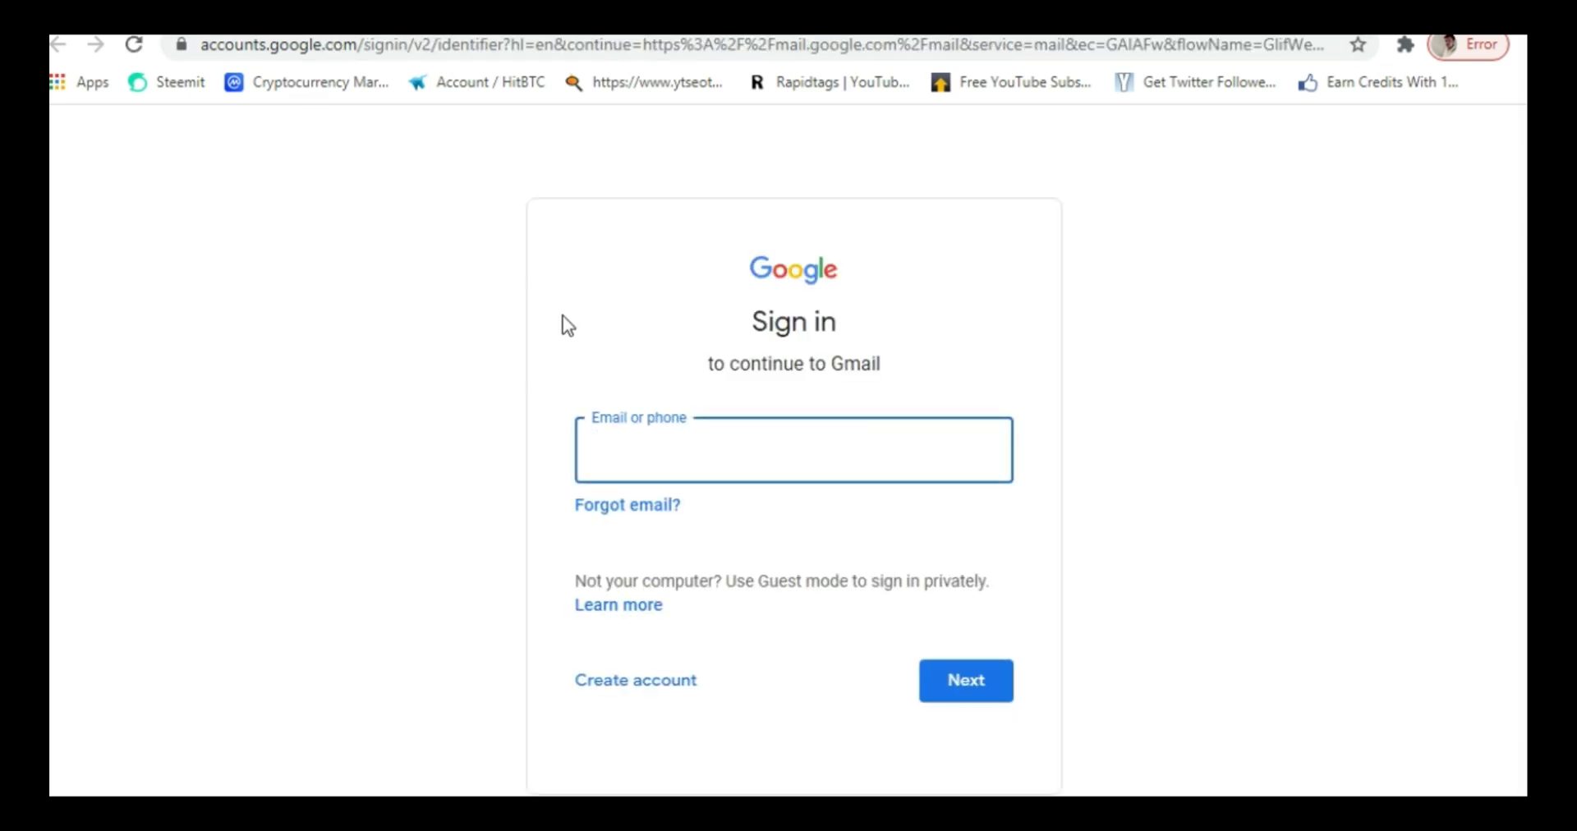
# - Submit the saved email on the sign-in page, go back, and show the Create account options
pyautogui.click(671, 461)
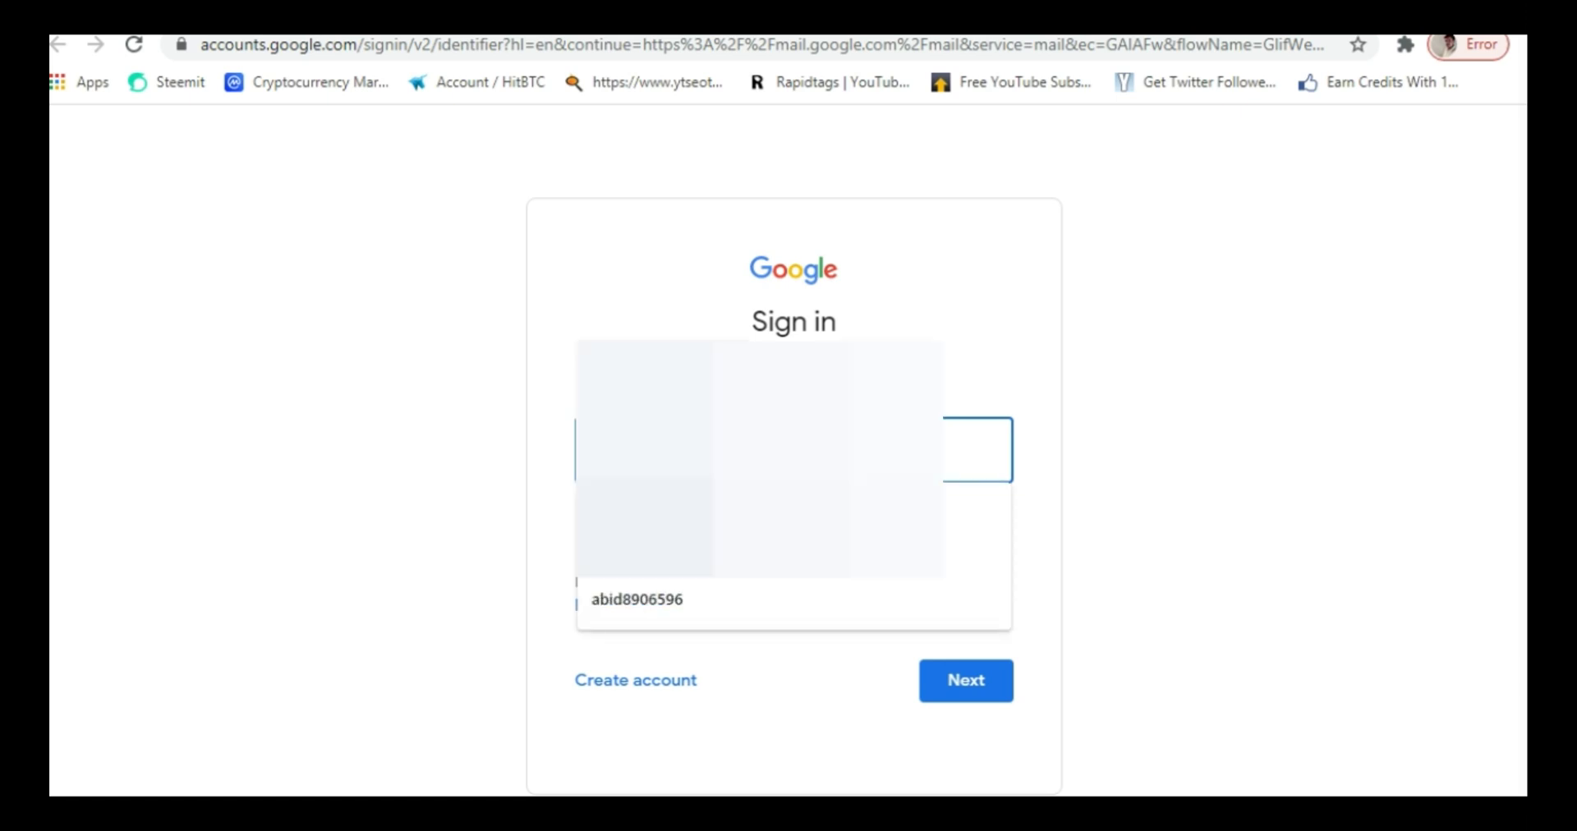
pyautogui.press('Tab')
pyautogui.click(977, 450)
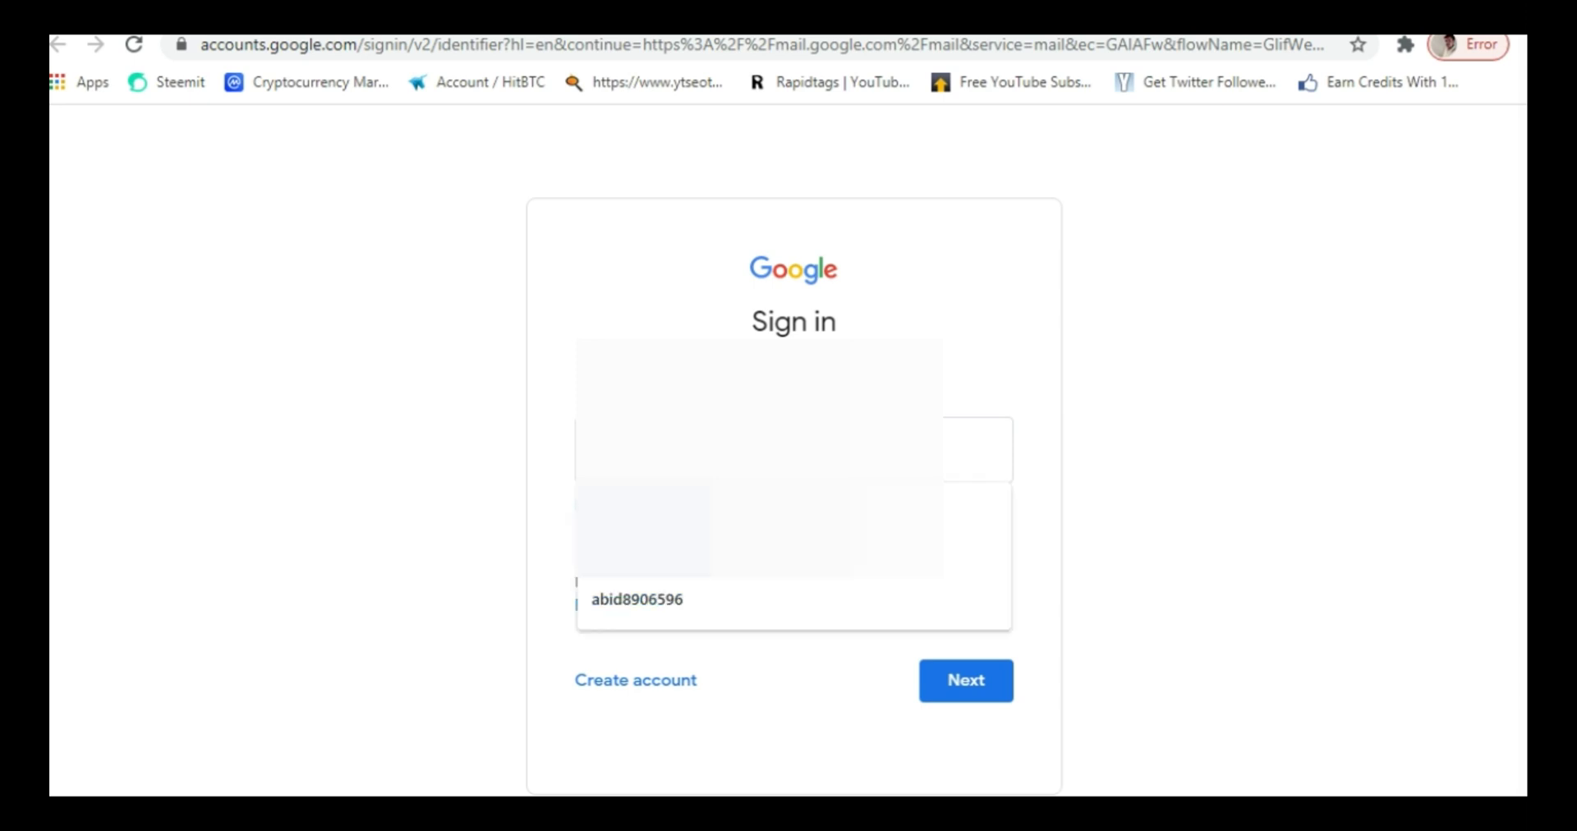
pyautogui.press('Escape')
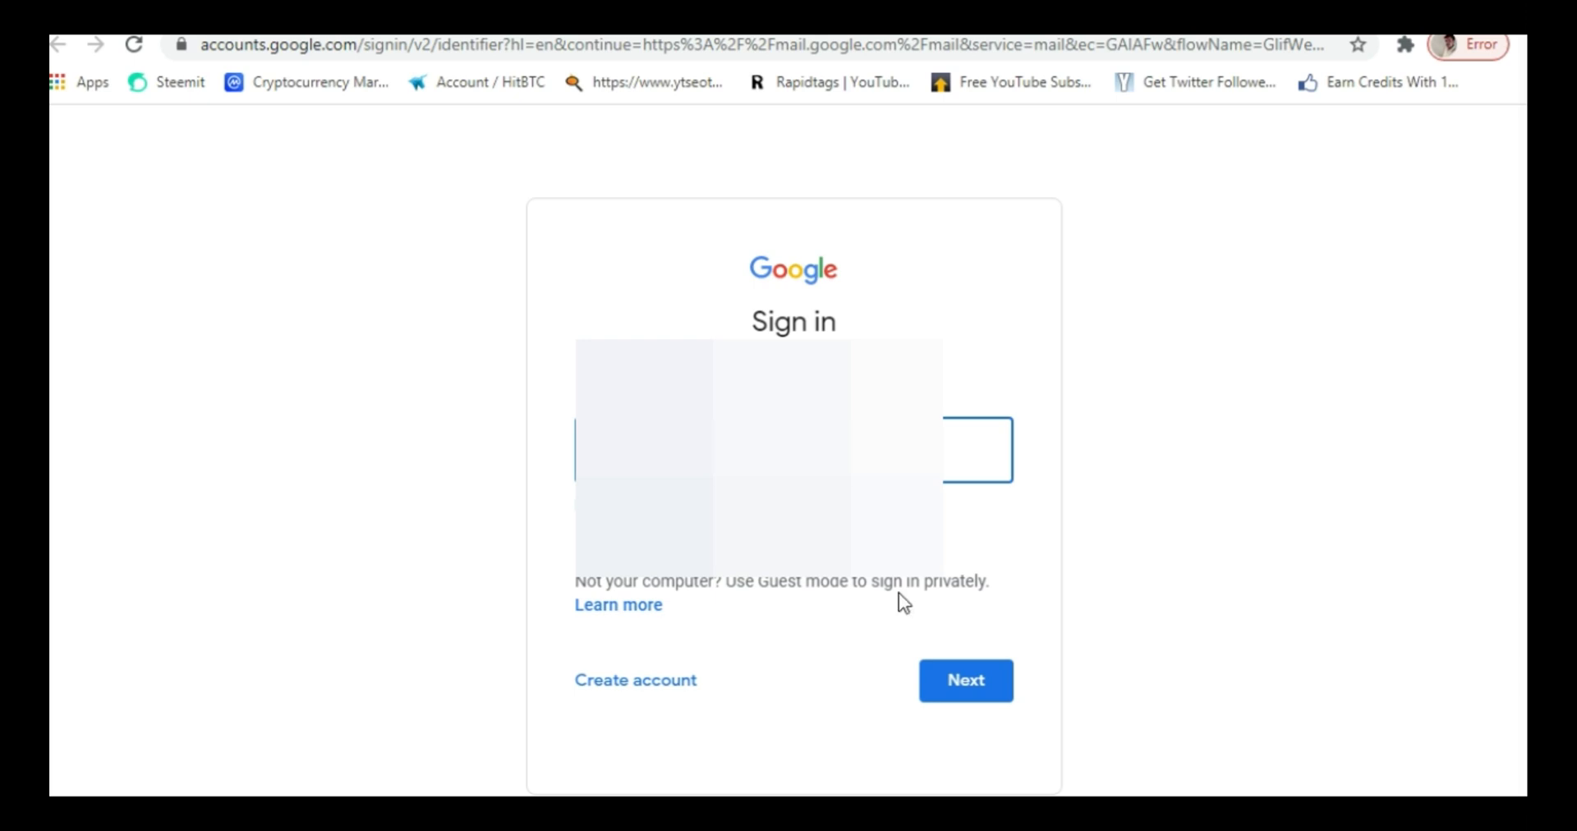
pyautogui.click(954, 682)
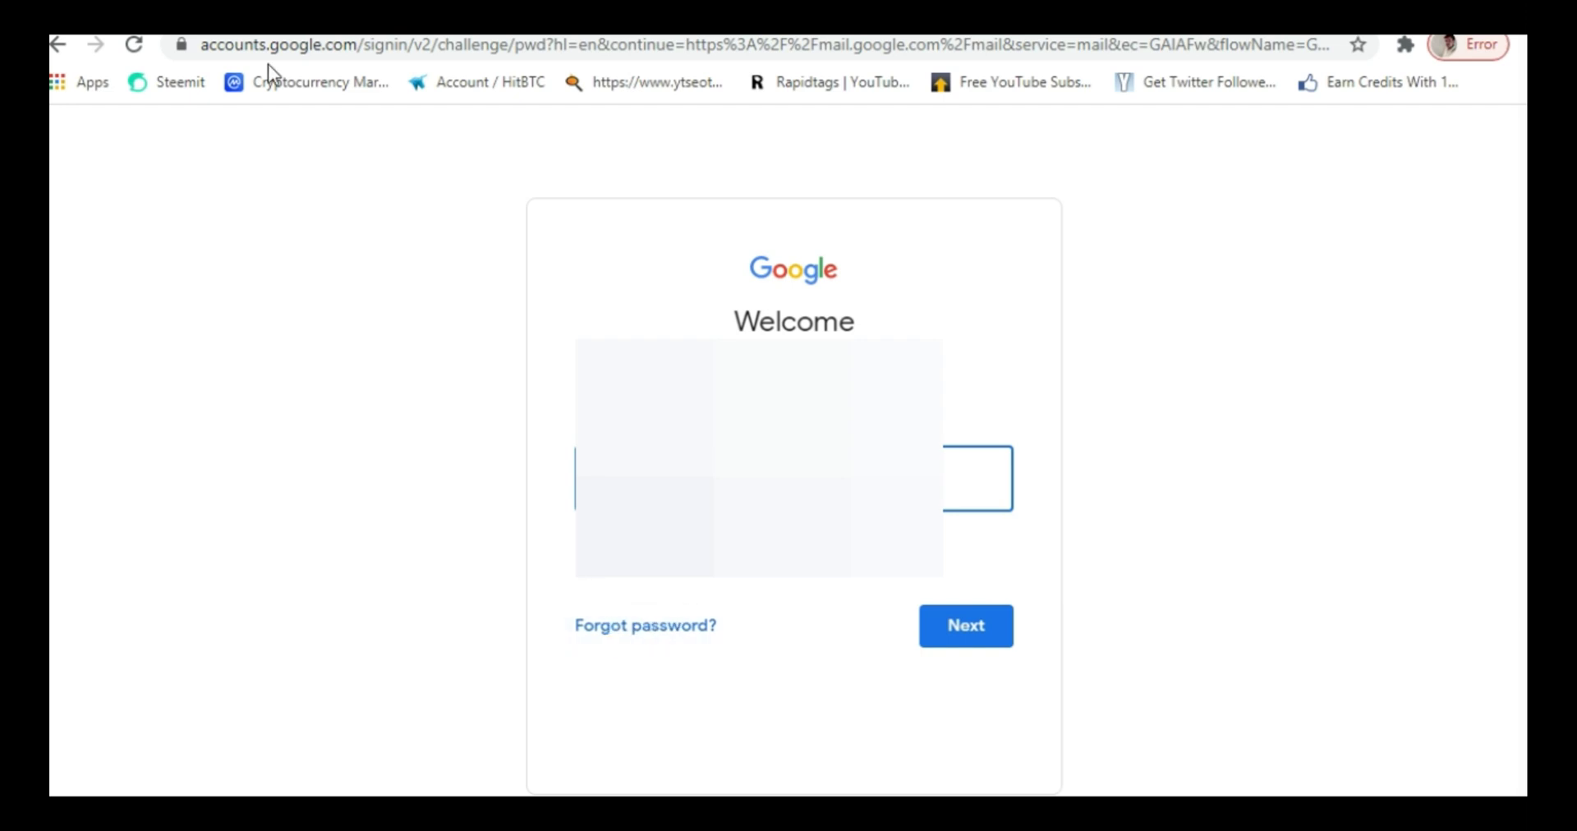
pyautogui.click(56, 46)
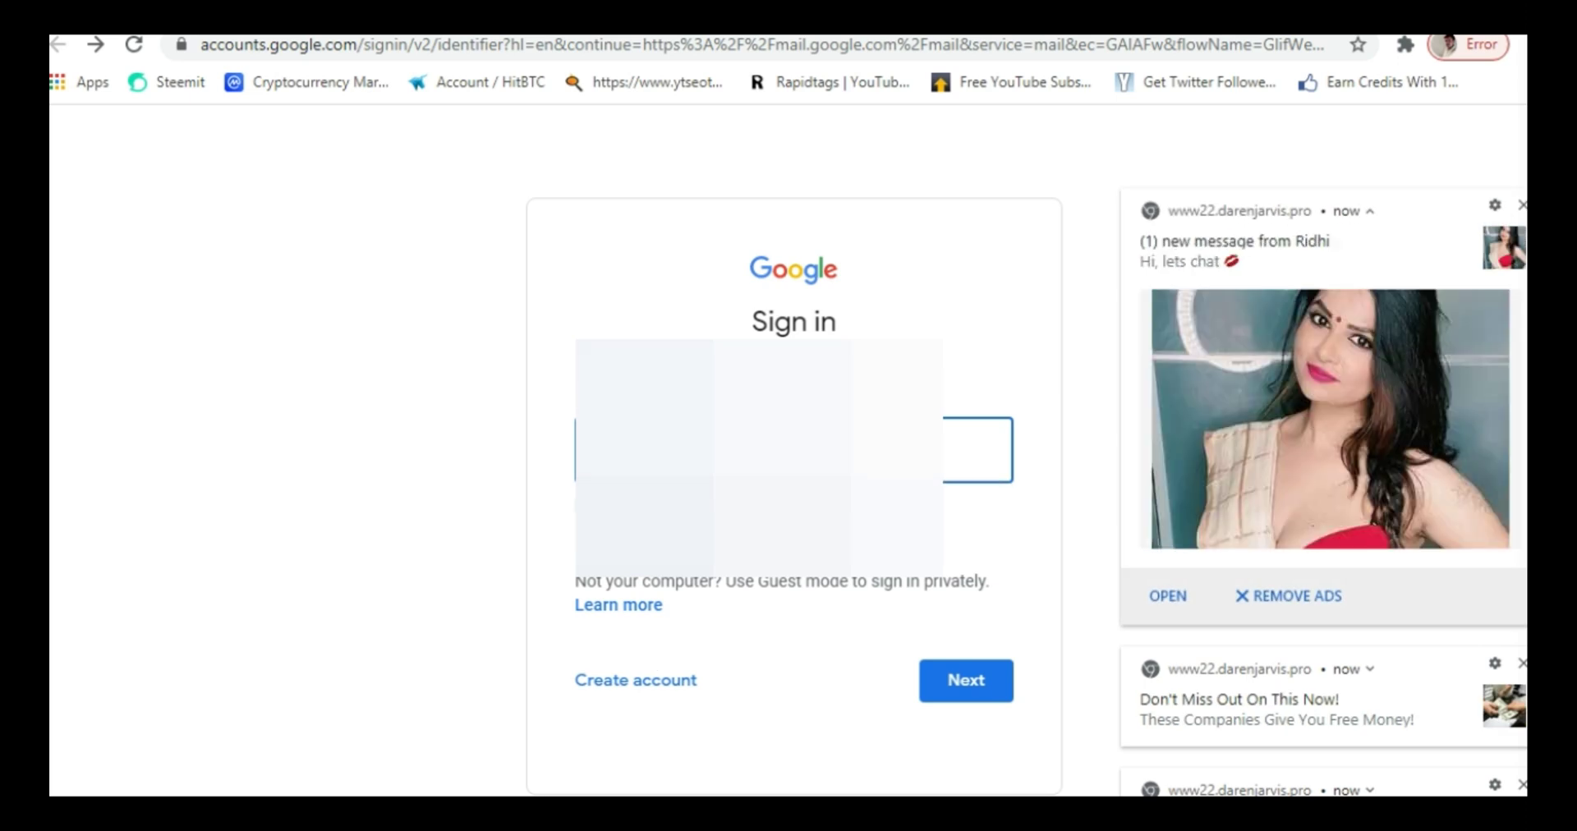
pyautogui.click(638, 690)
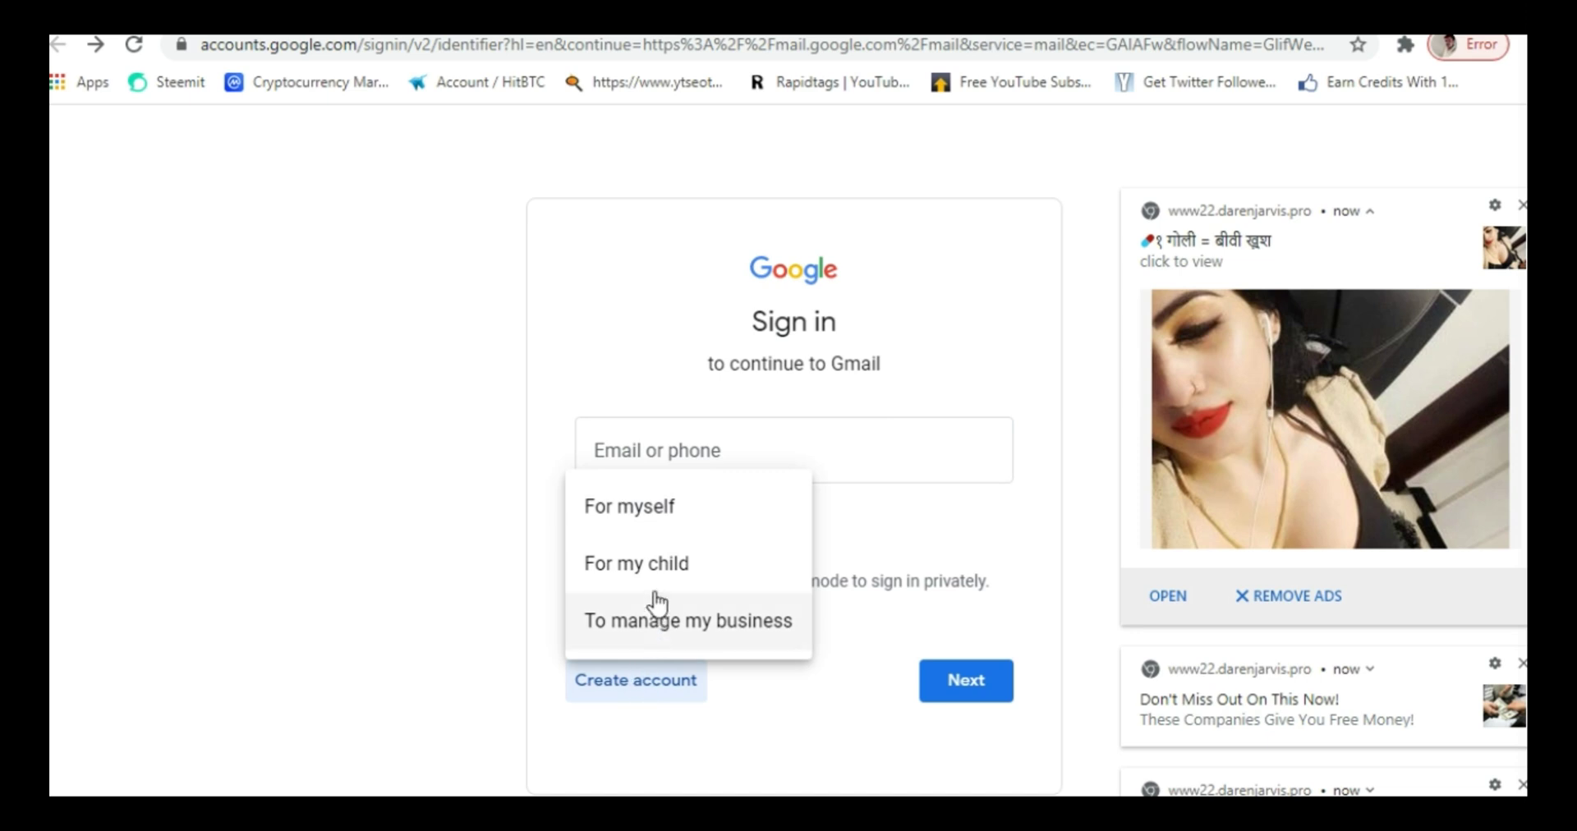
# - Choose an account For myself and enter the first and last name
pyautogui.click(684, 509)
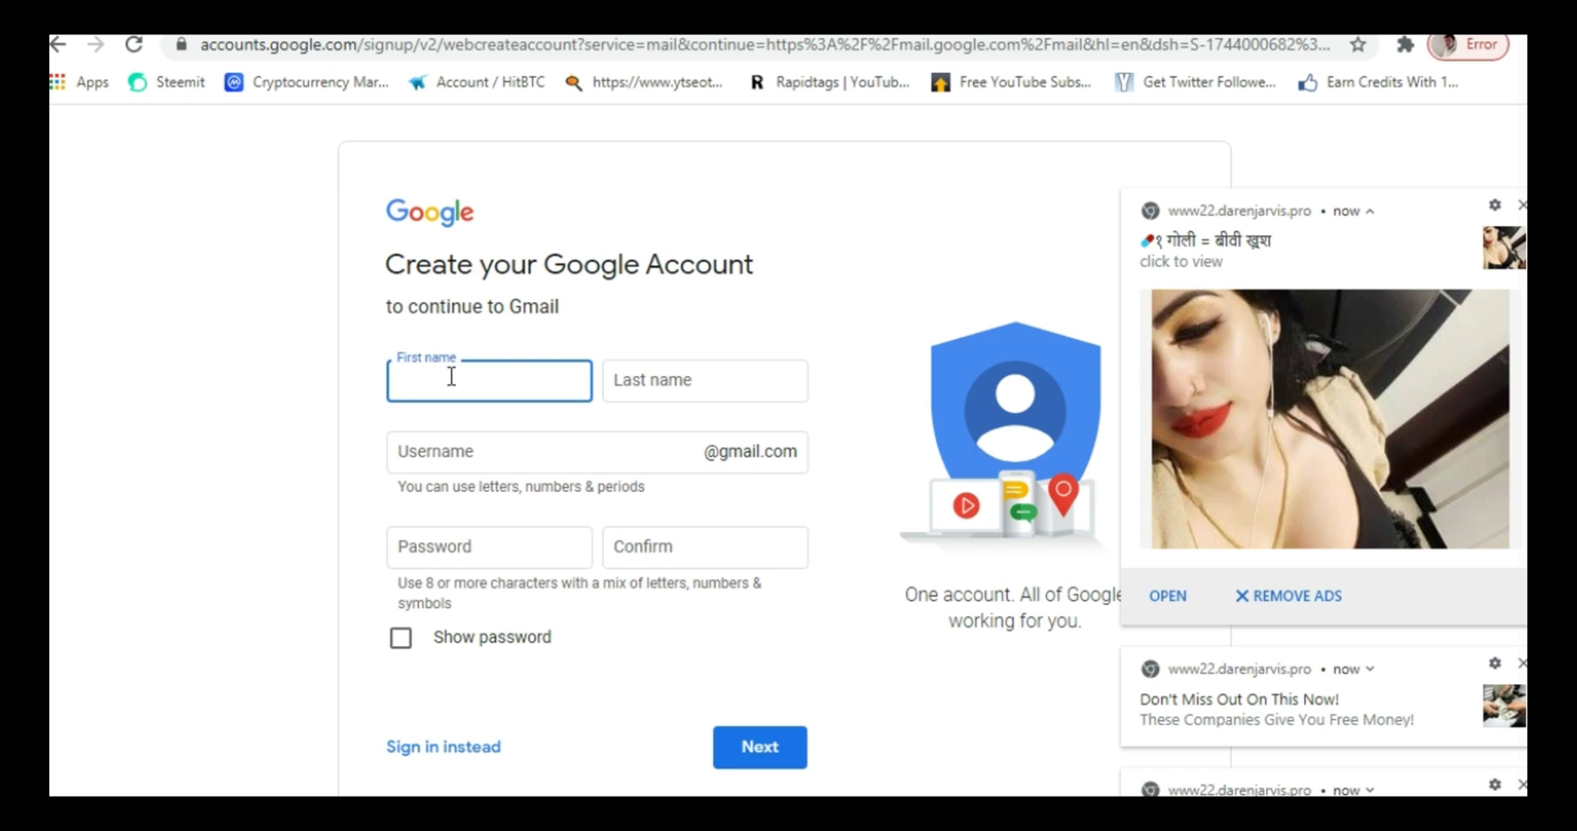
pyautogui.click(675, 385)
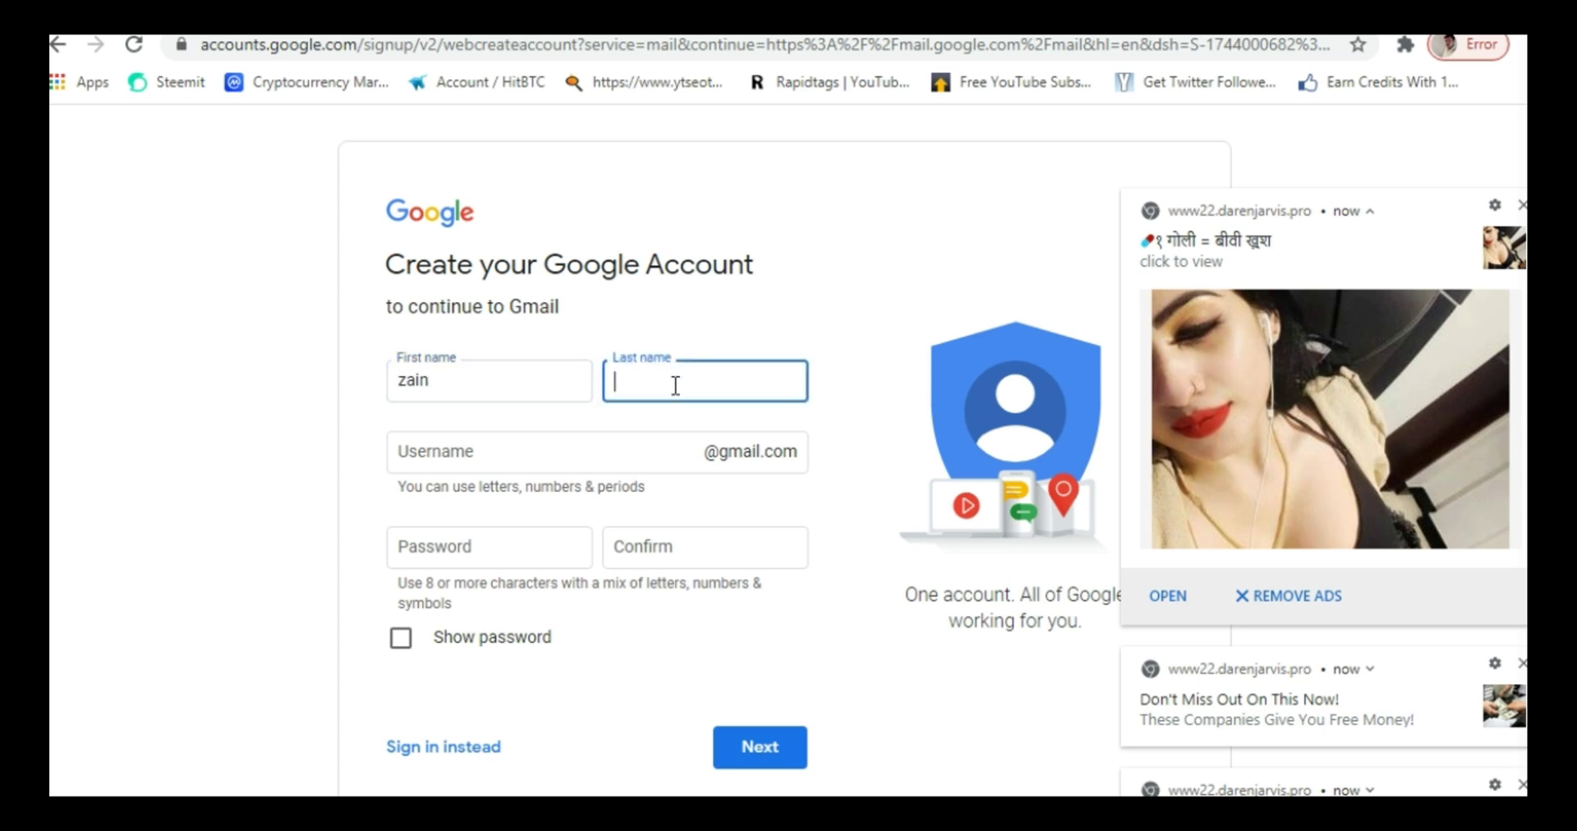
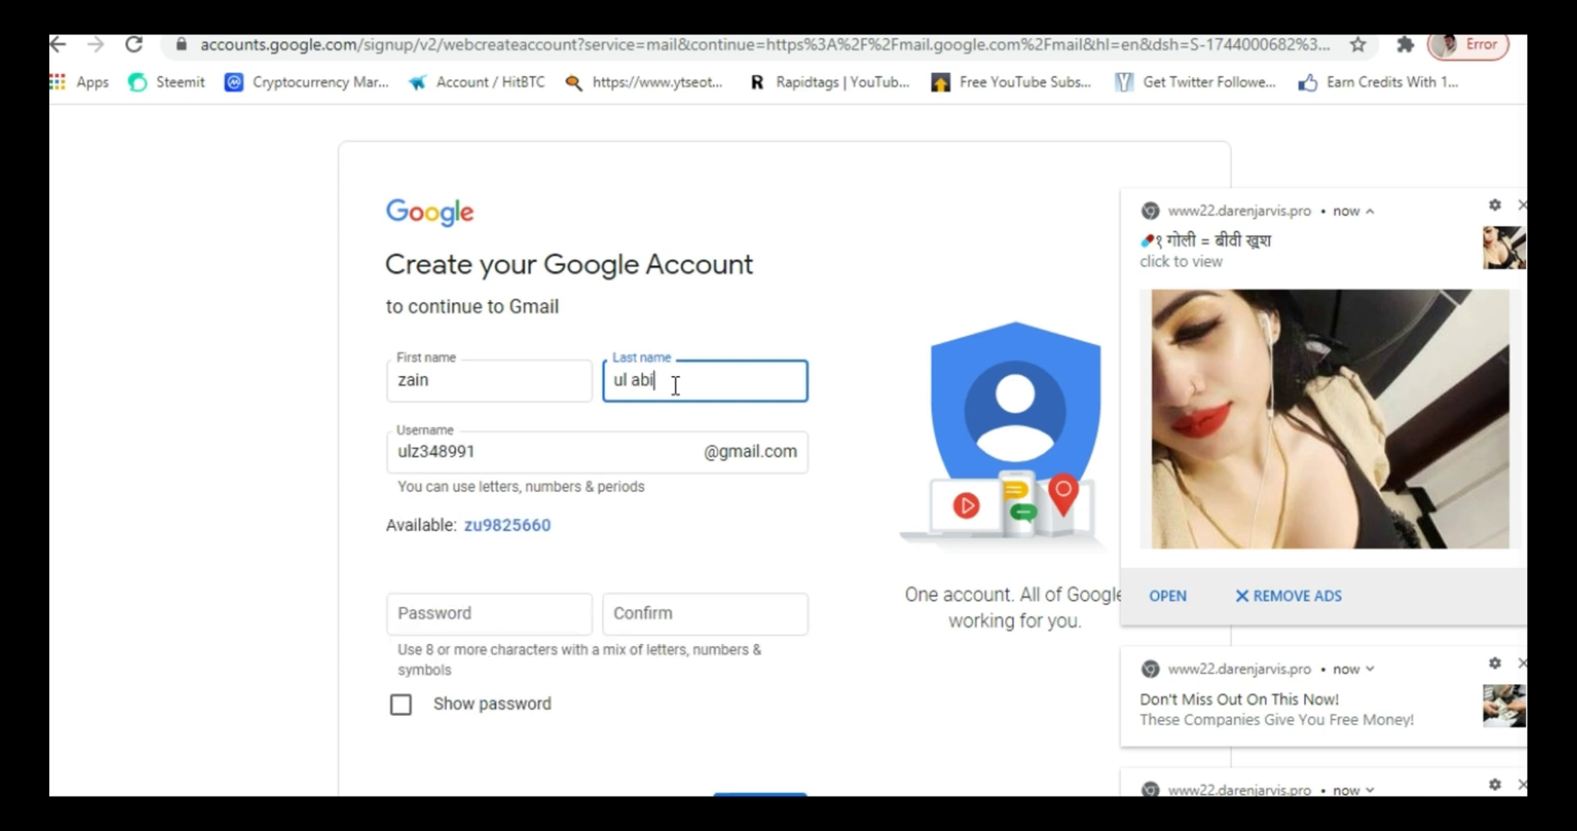
# - Replace the suggested username with a custom one
pyautogui.click(485, 459)
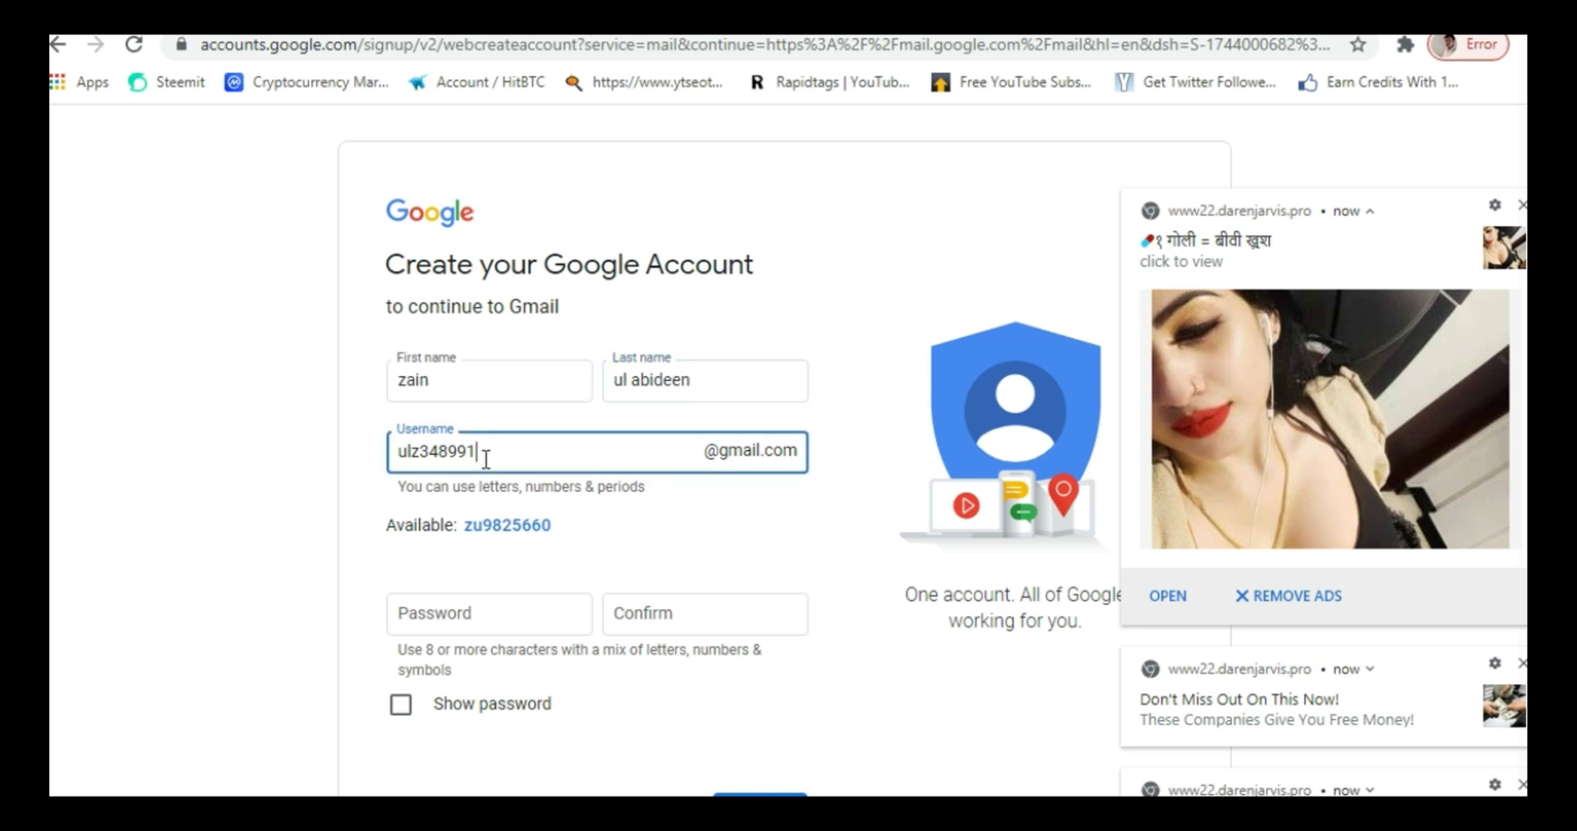
pyautogui.press('BackSpace')
pyautogui.press('BackSpace')
pyautogui.press('BackSpace')
pyautogui.press('BackSpace')
pyautogui.press('BackSpace')
pyautogui.press('BackSpace')
pyautogui.press('BackSpace')
pyautogui.press('BackSpace')
pyautogui.press('BackSpace')
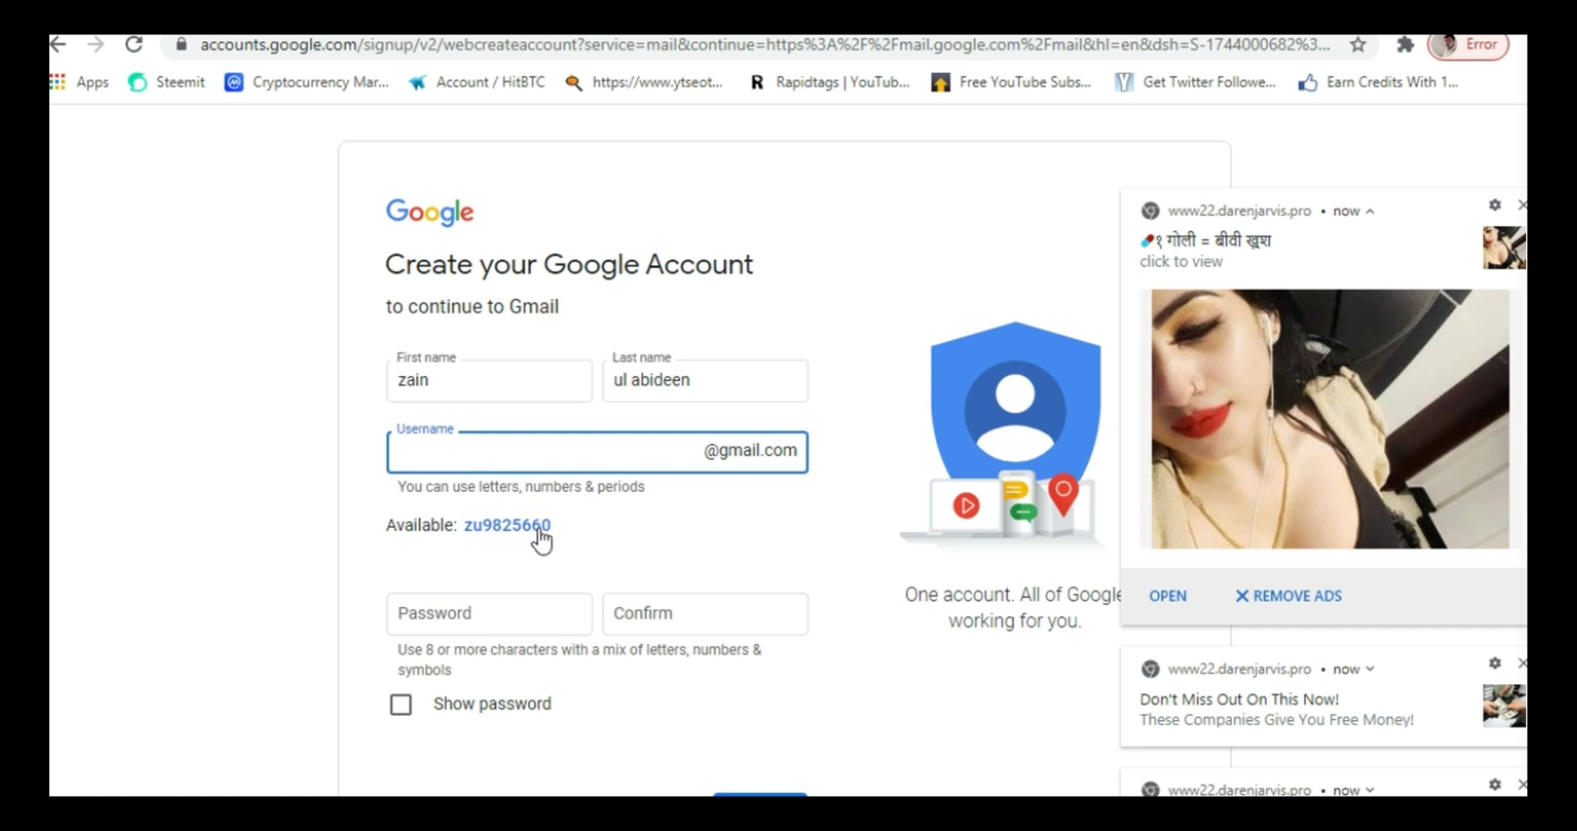
pyautogui.click(463, 455)
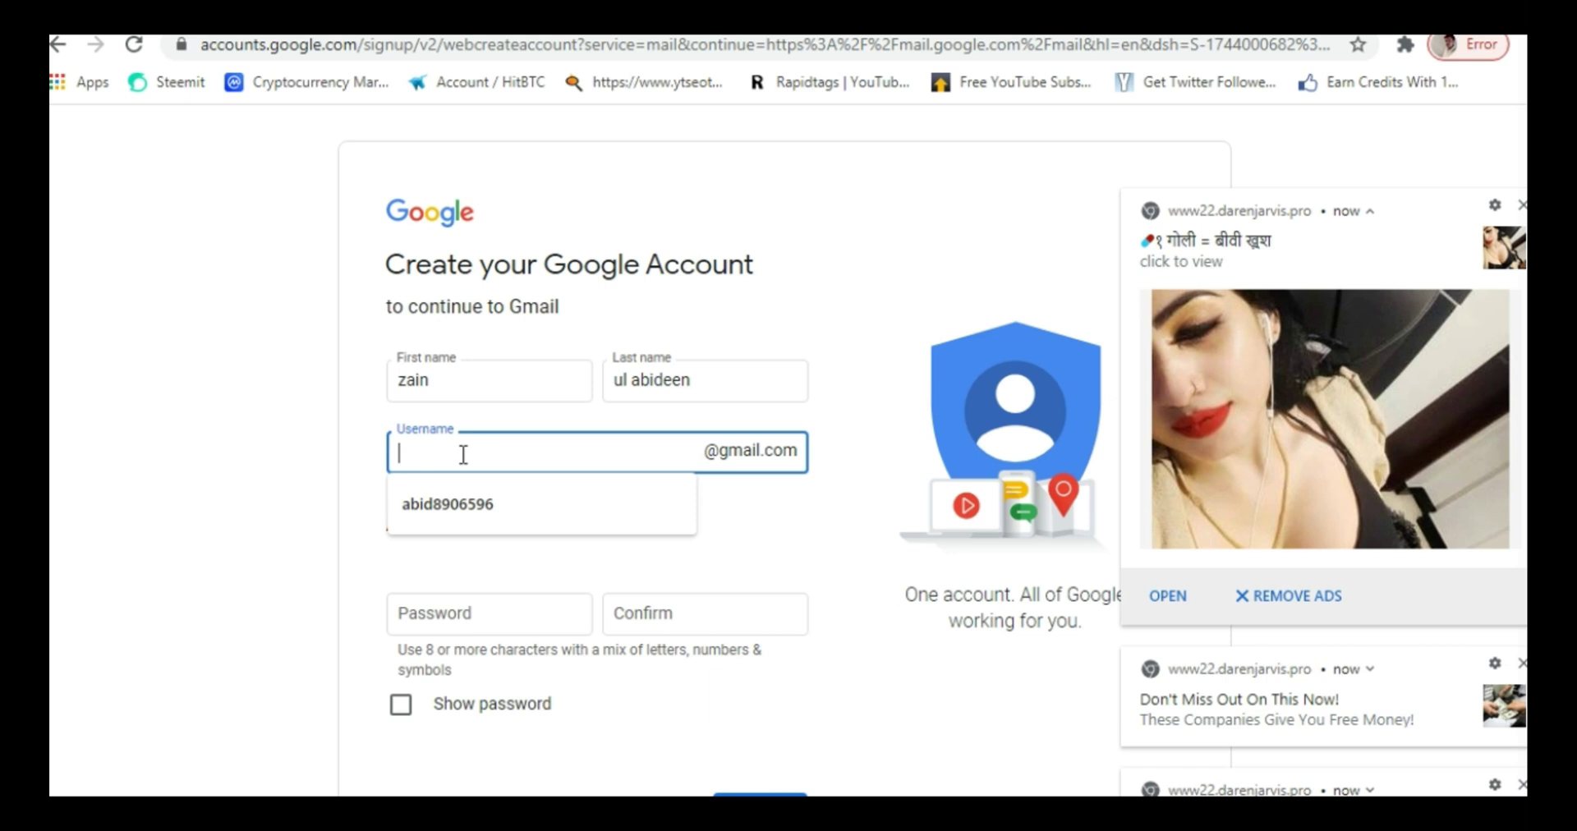
pyautogui.write('z')
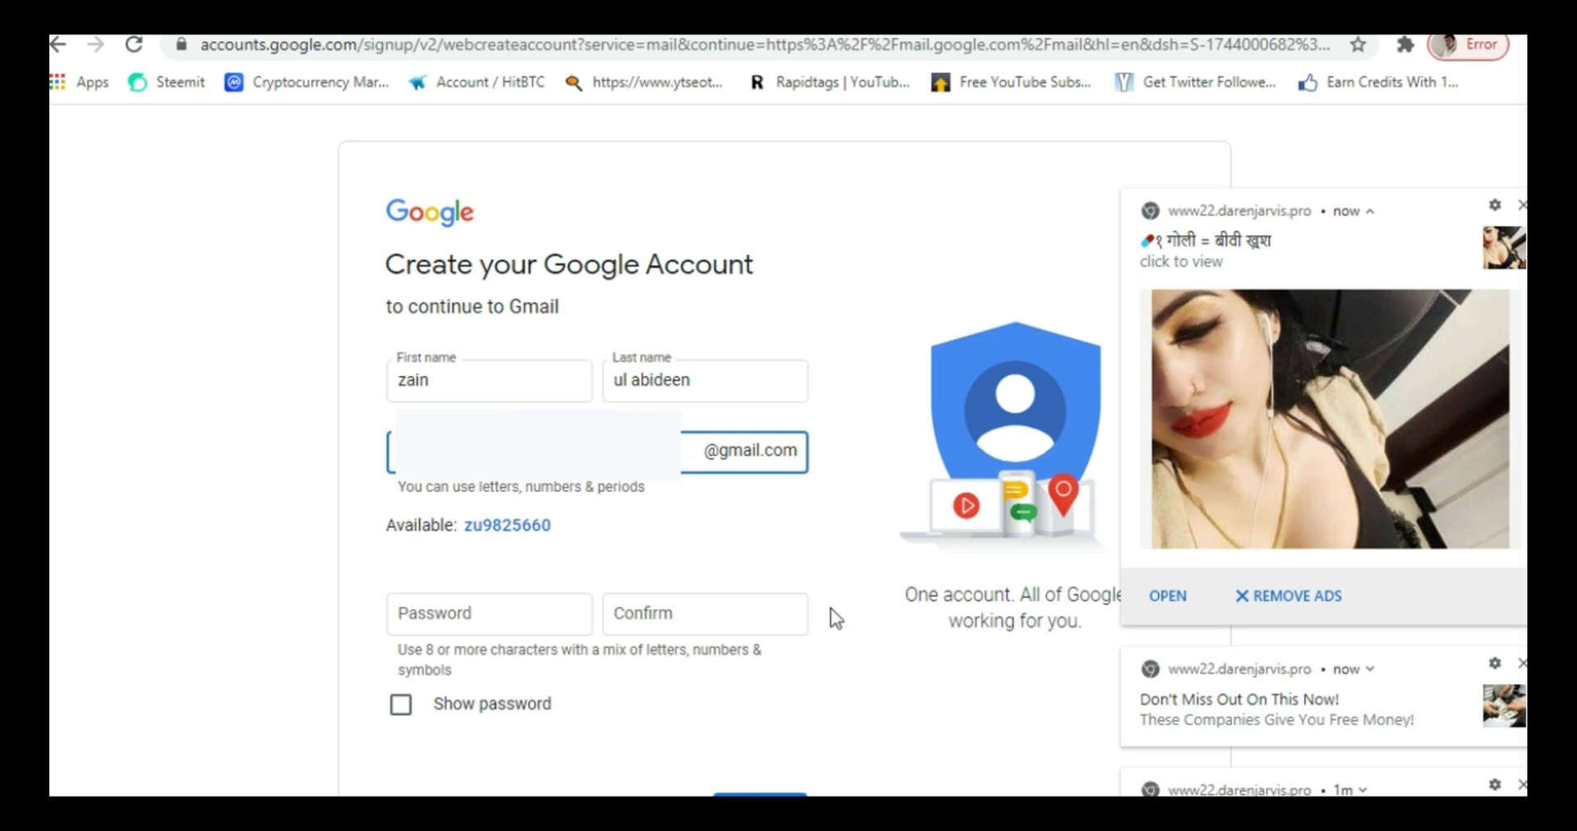
# - Enter and confirm the account password, then submit the Create your Google Account form
pyautogui.click(786, 573)
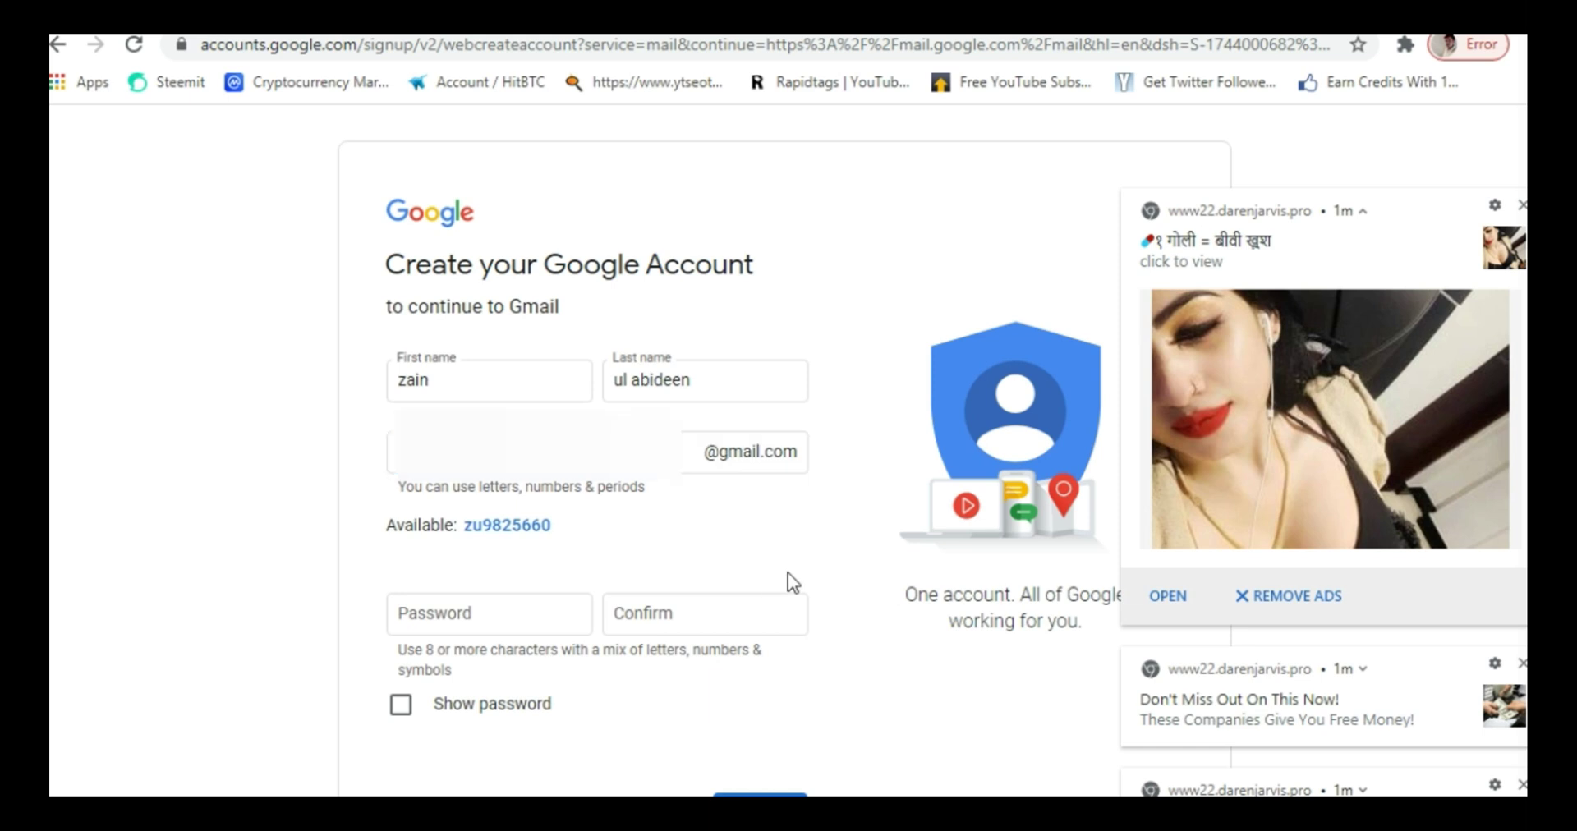
pyautogui.click(518, 610)
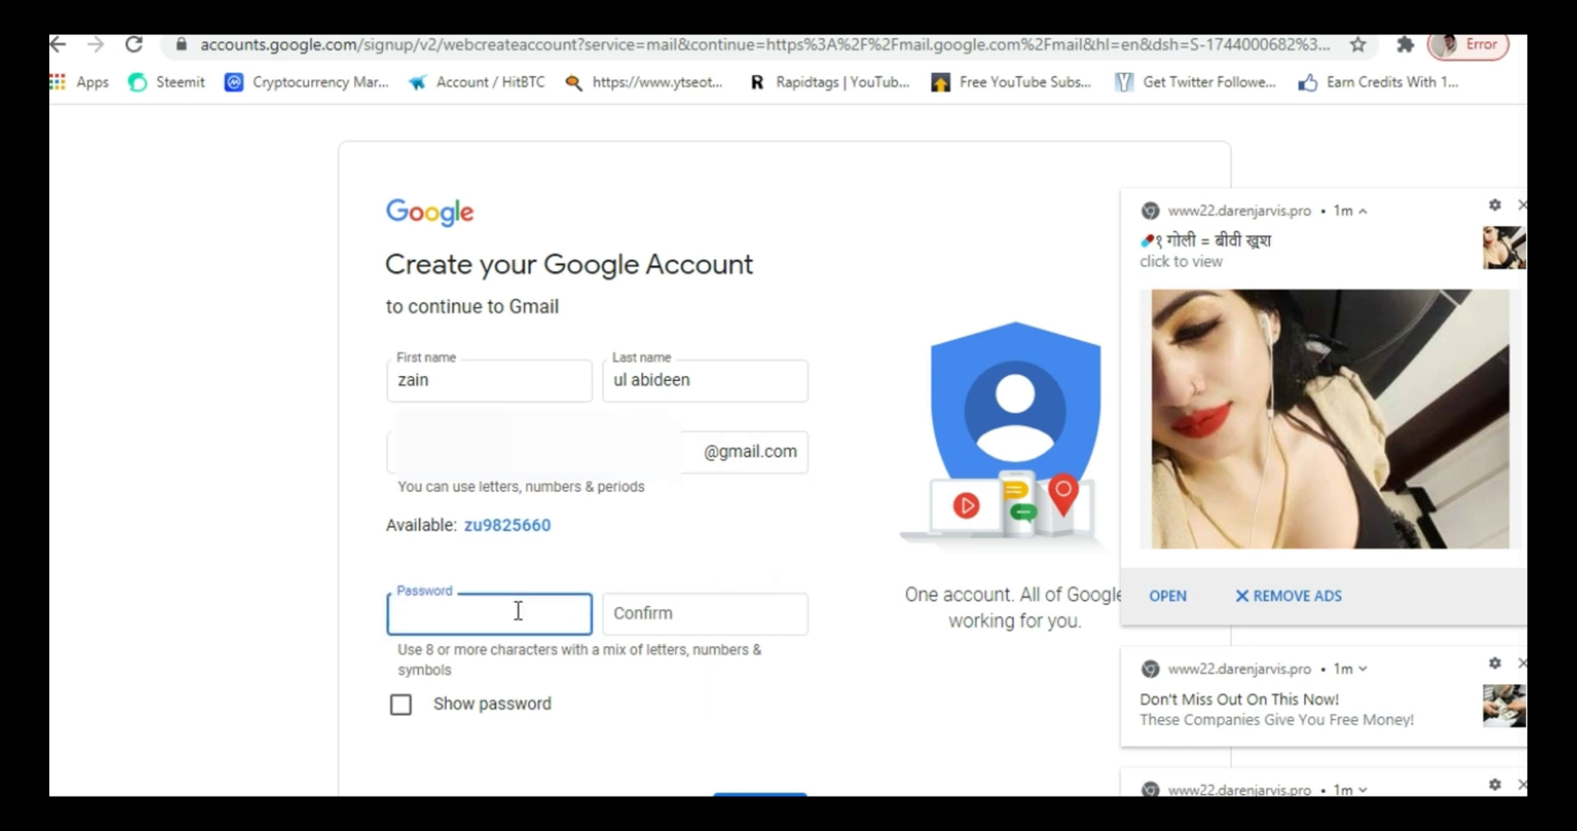
pyautogui.write('•••••••••')
pyautogui.click(645, 609)
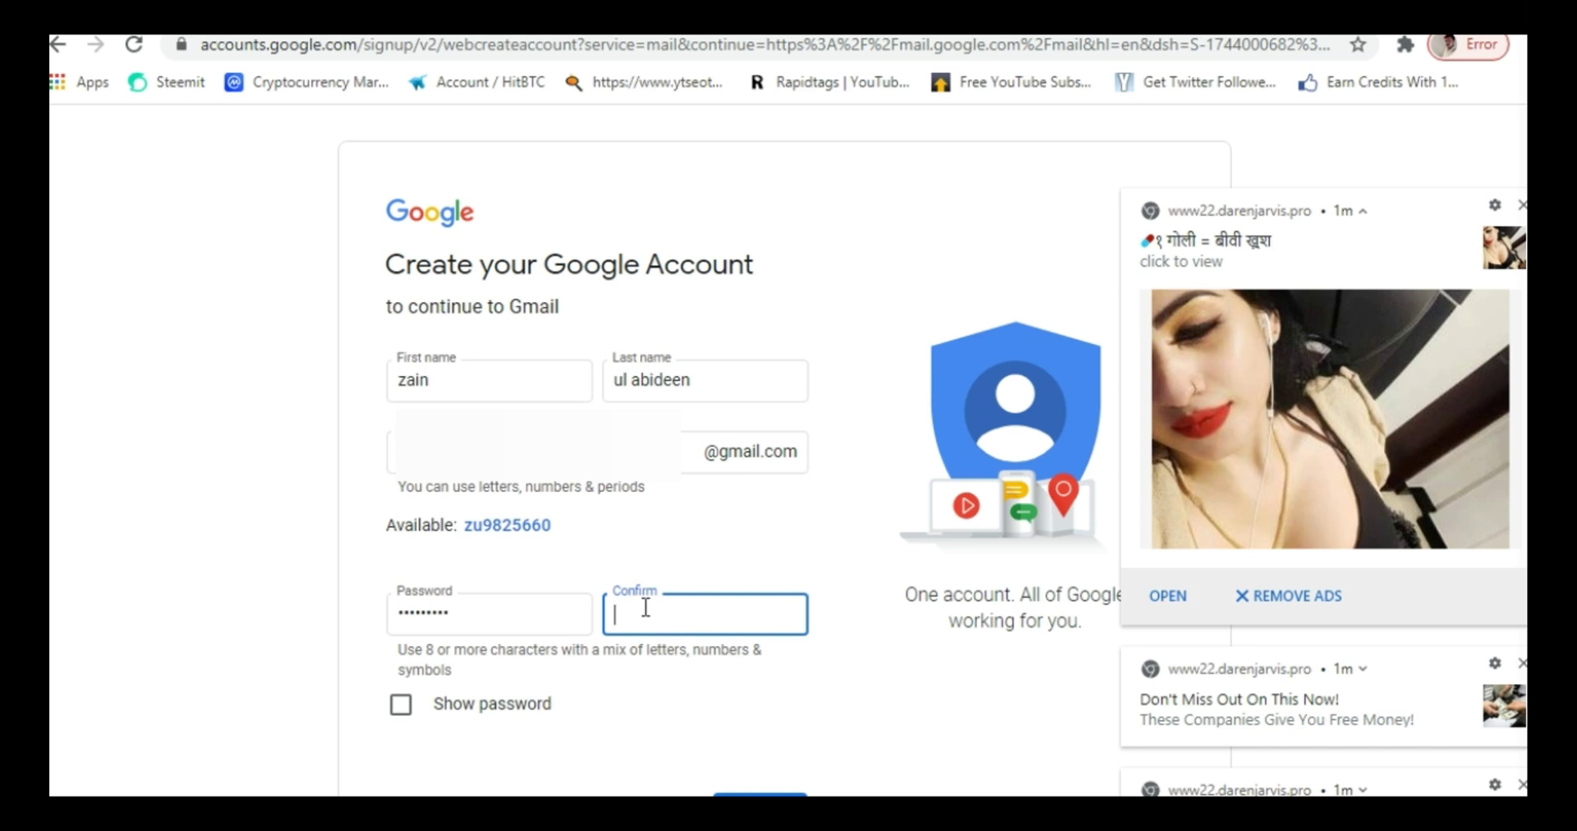
pyautogui.write('••••••••••')
pyautogui.scroll(-1, 865, 697)
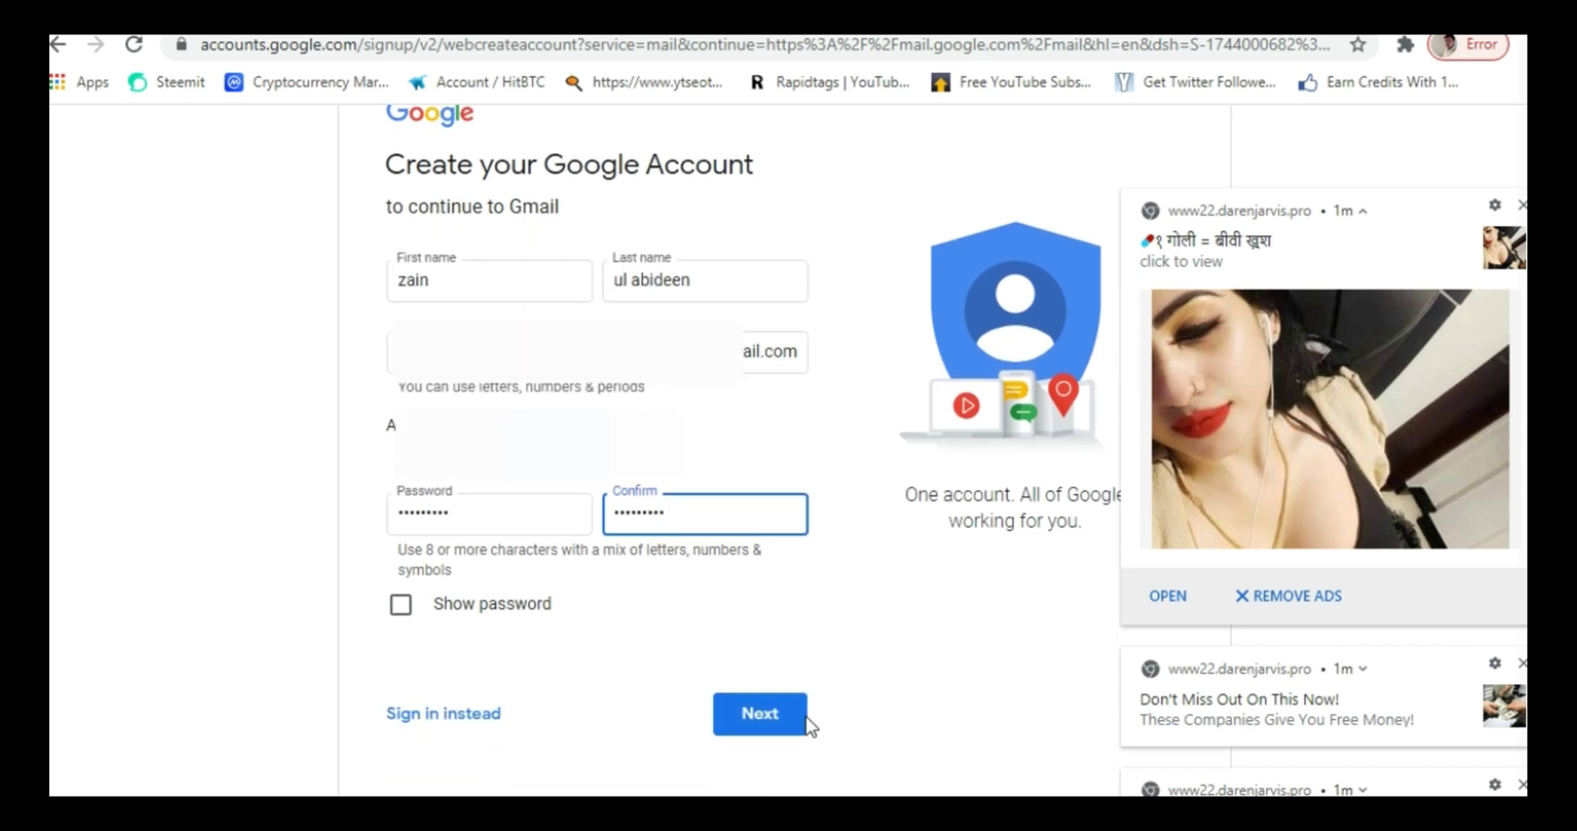
pyautogui.click(782, 714)
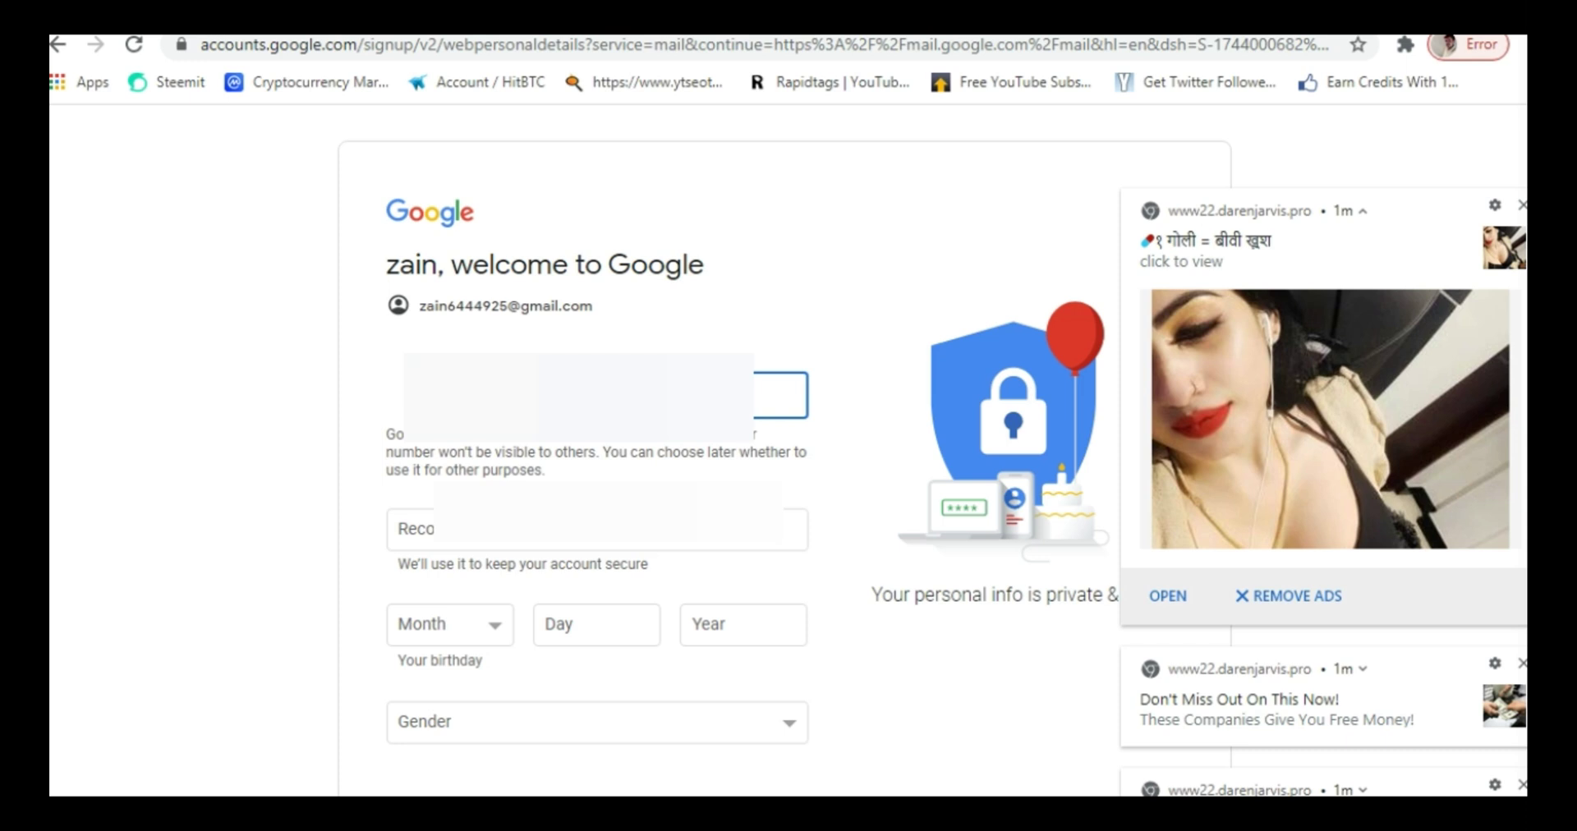
pyautogui.click(597, 530)
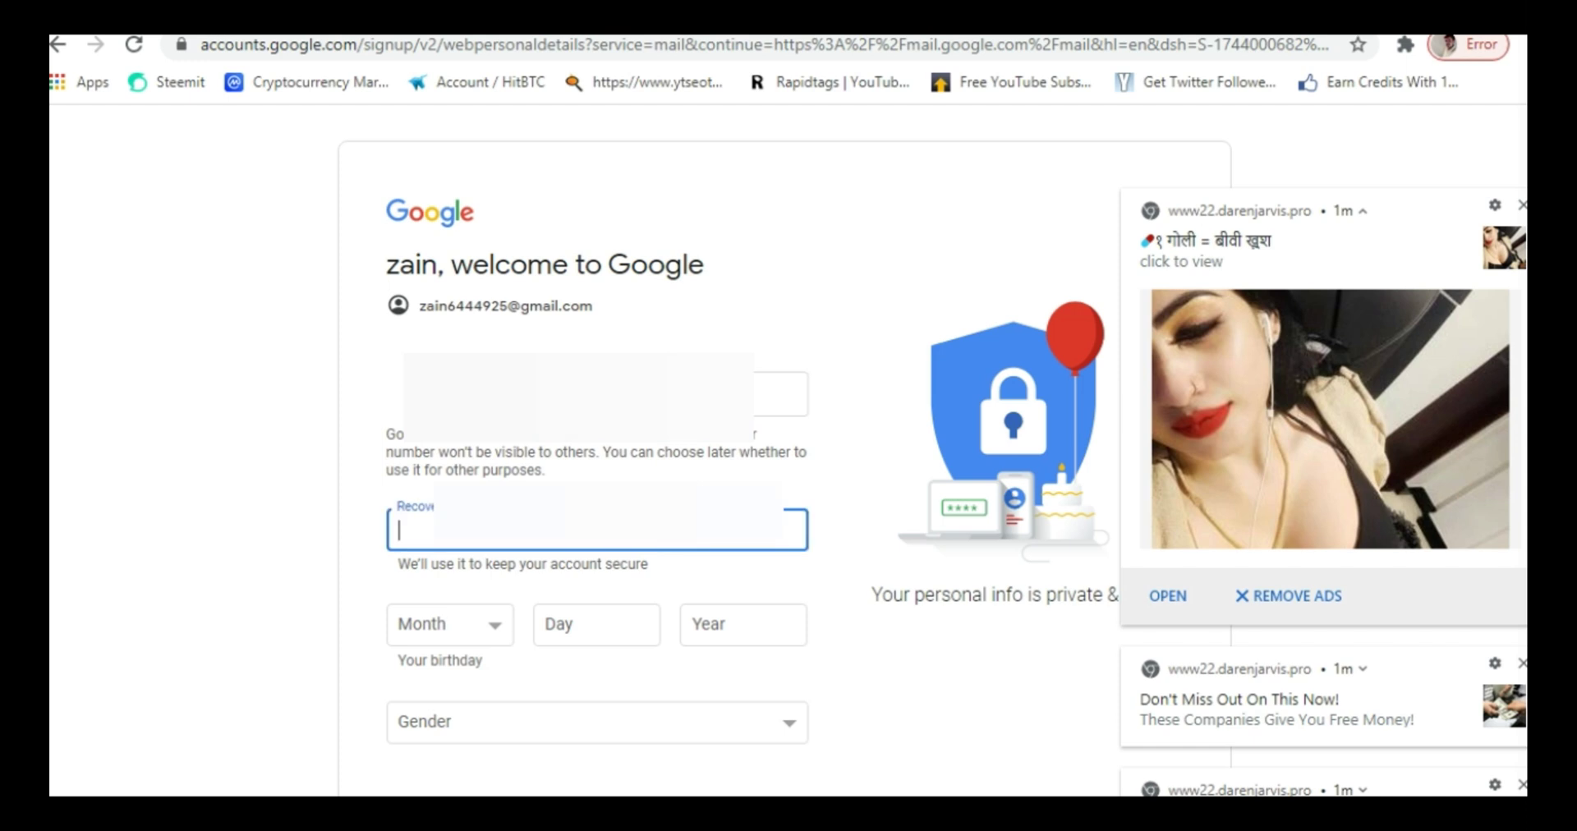
pyautogui.write('m')
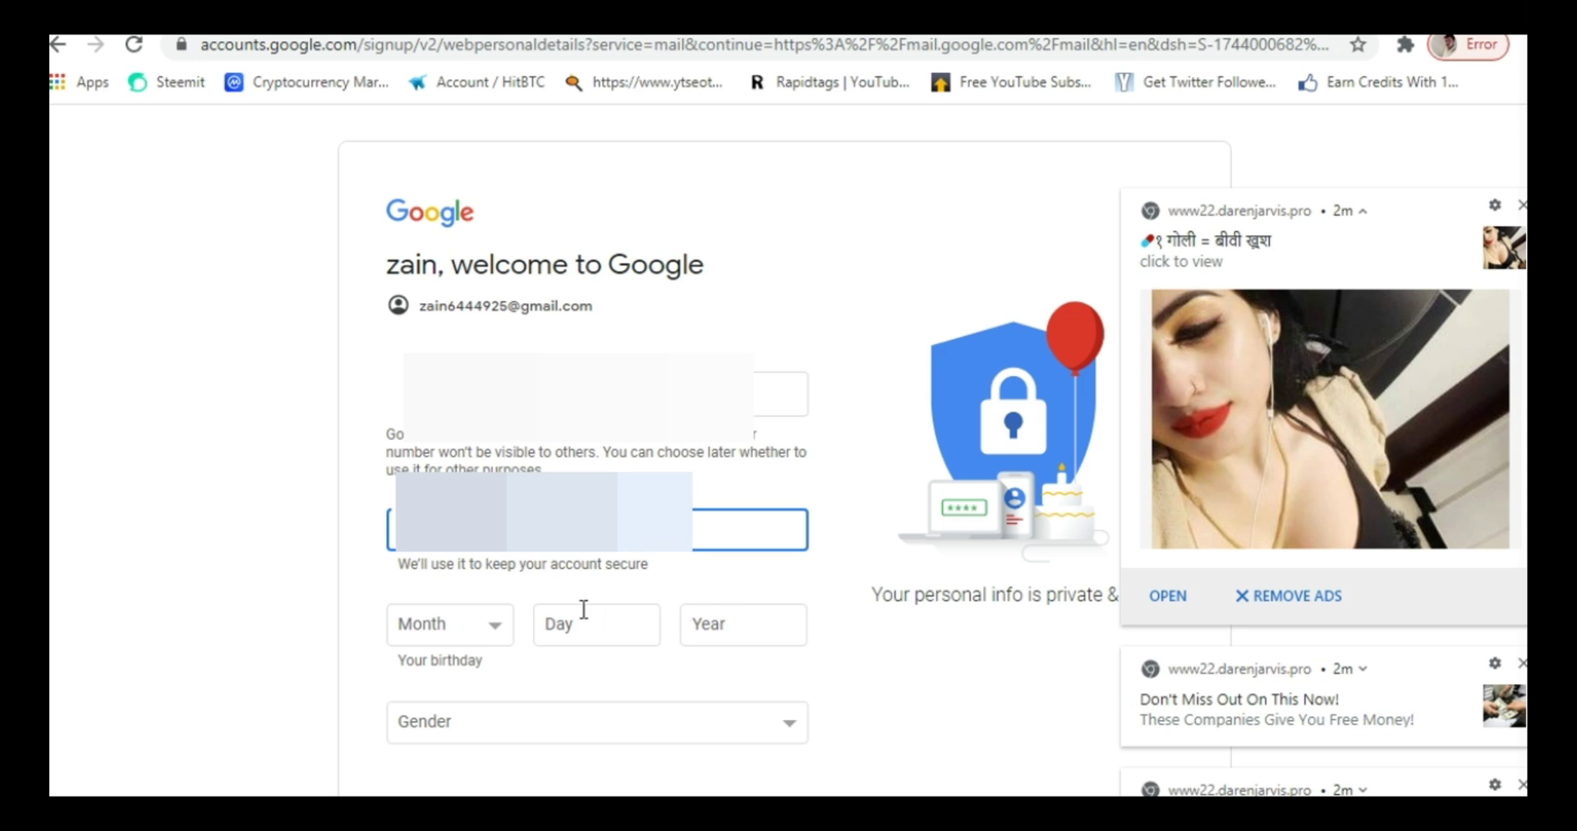
pyautogui.click(470, 631)
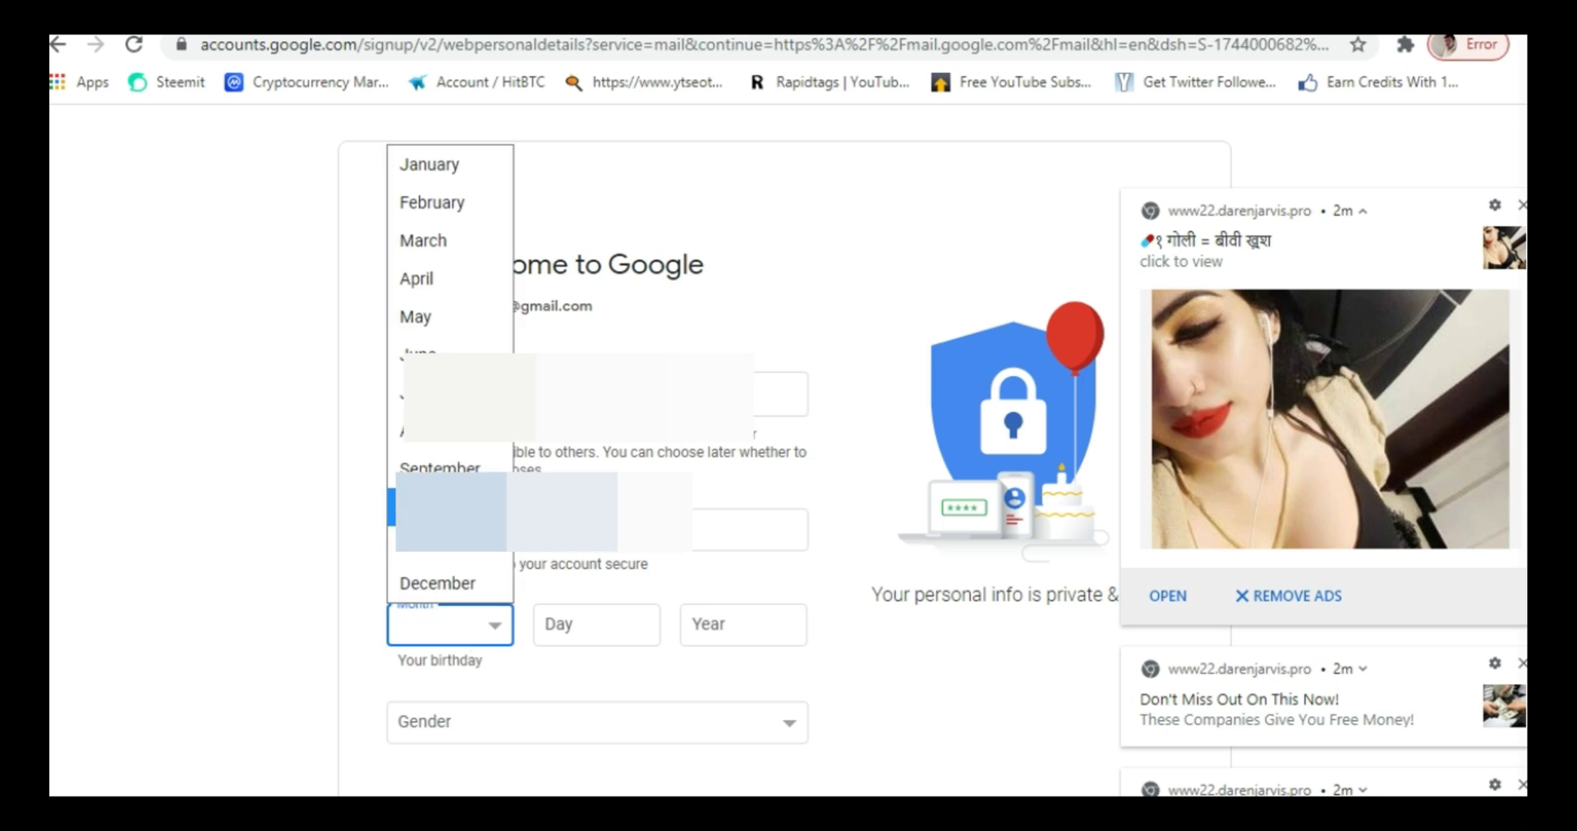
pyautogui.click(464, 433)
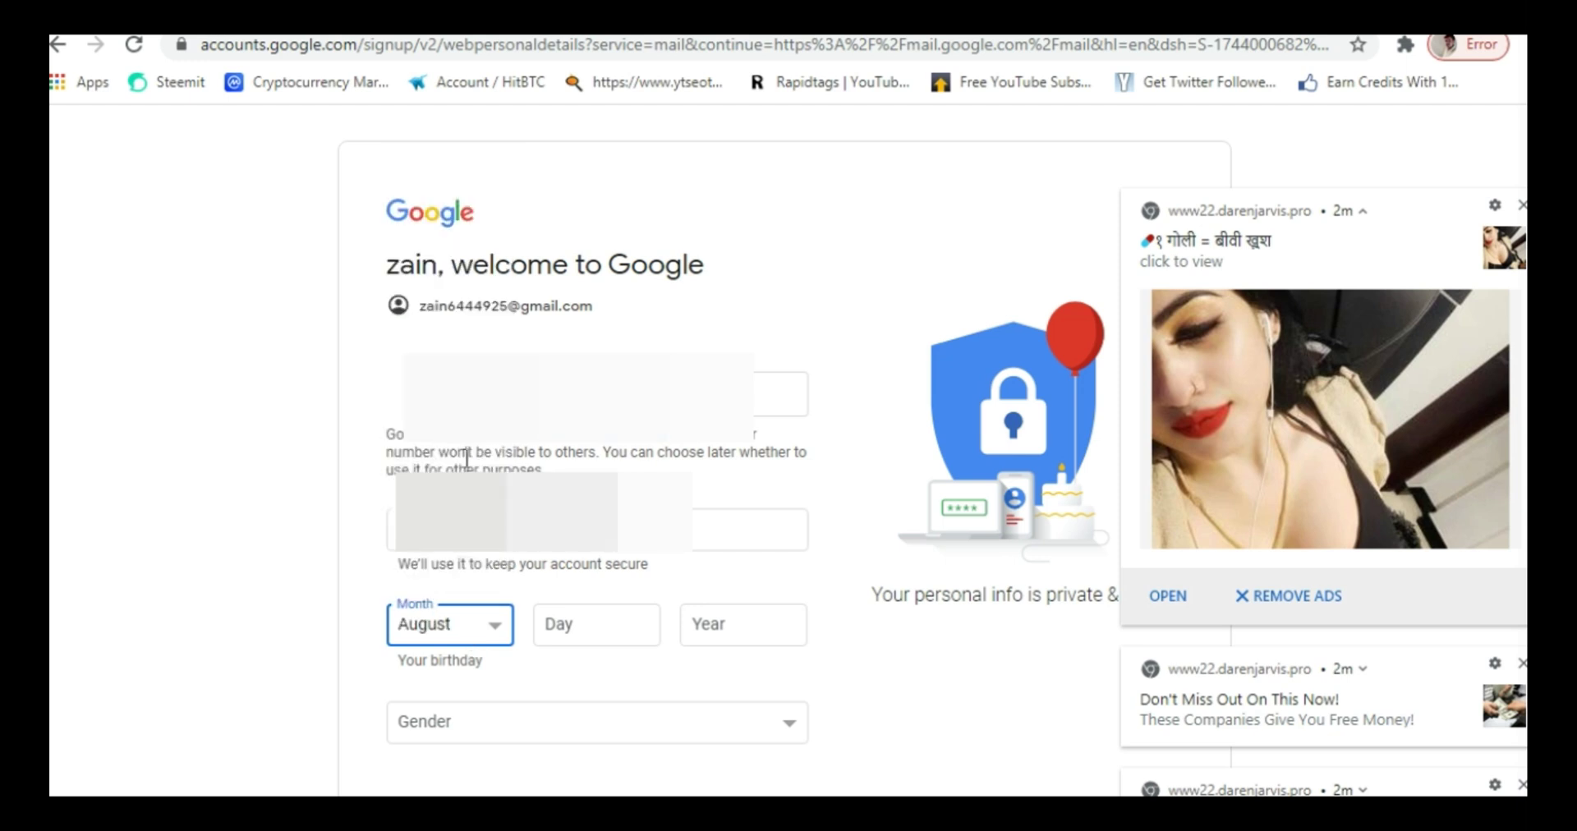
pyautogui.click(593, 635)
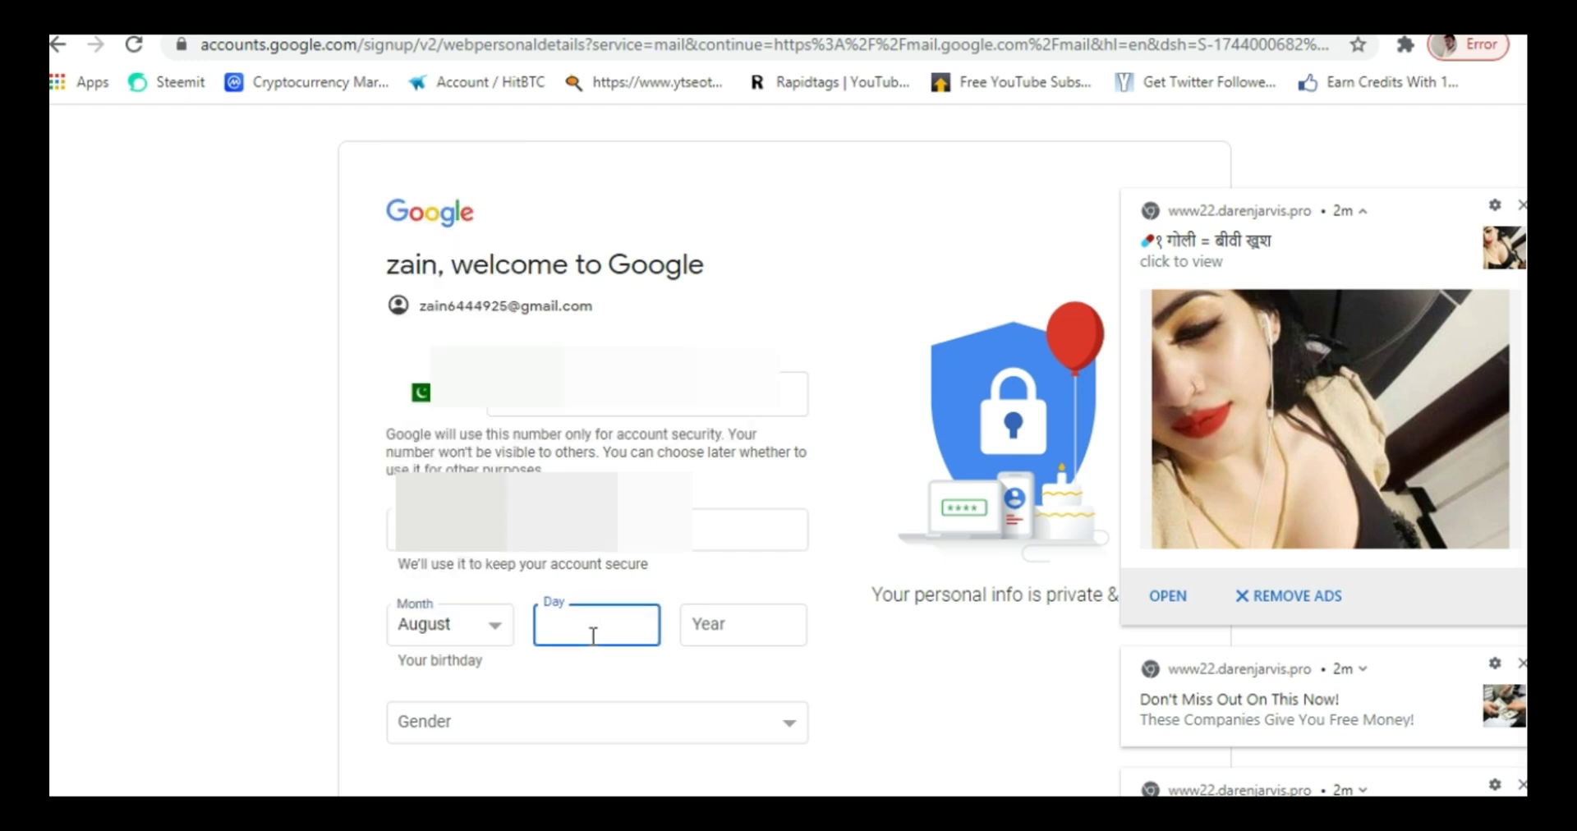
pyautogui.write('12')
pyautogui.click(756, 619)
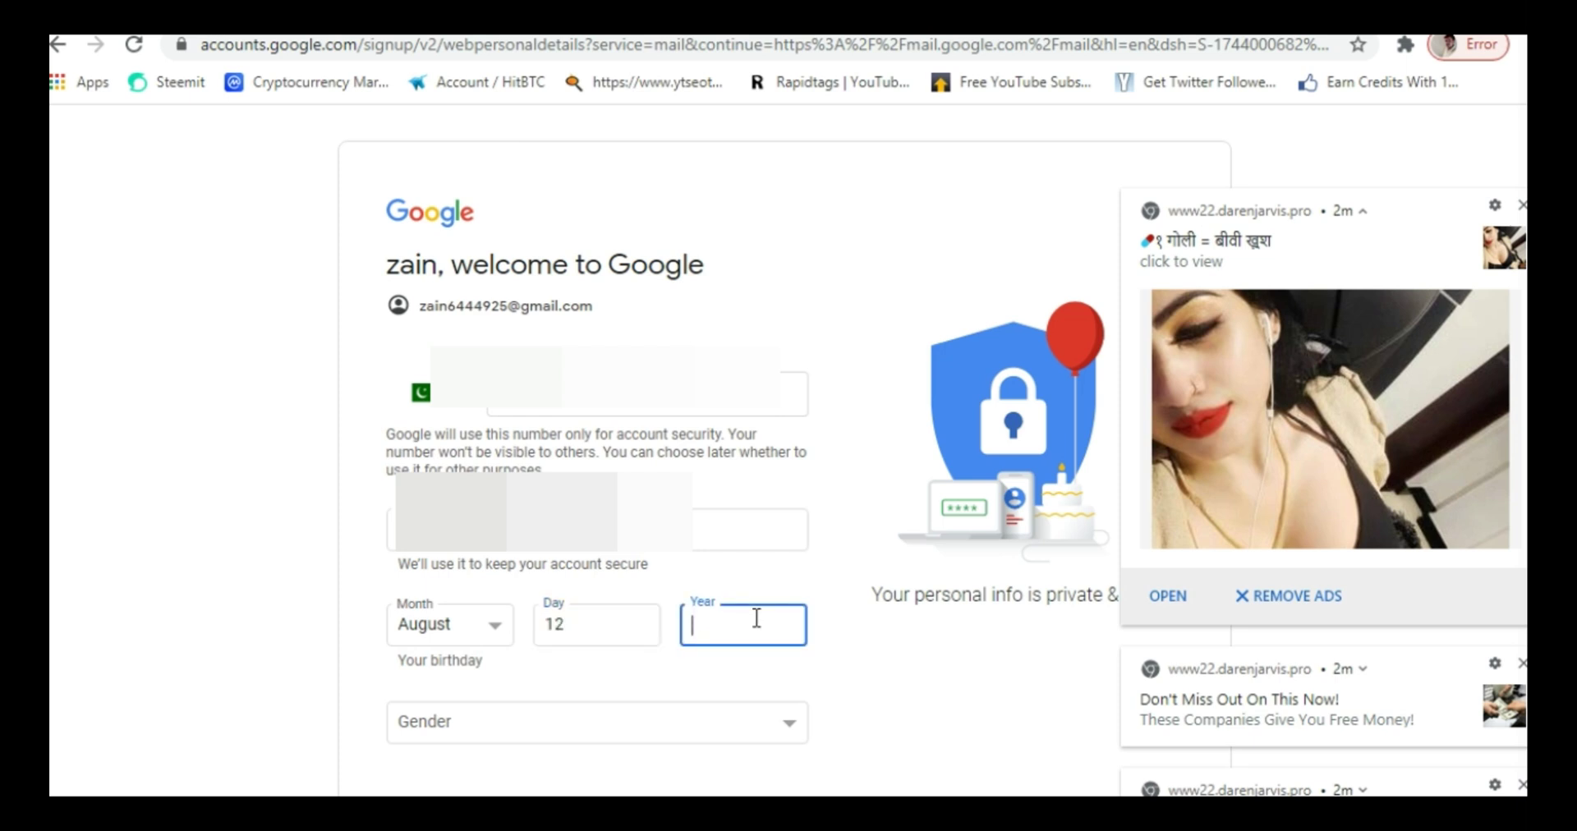
pyautogui.write('1991')
# - Set gender to Male and submit the personal details
pyautogui.click(765, 730)
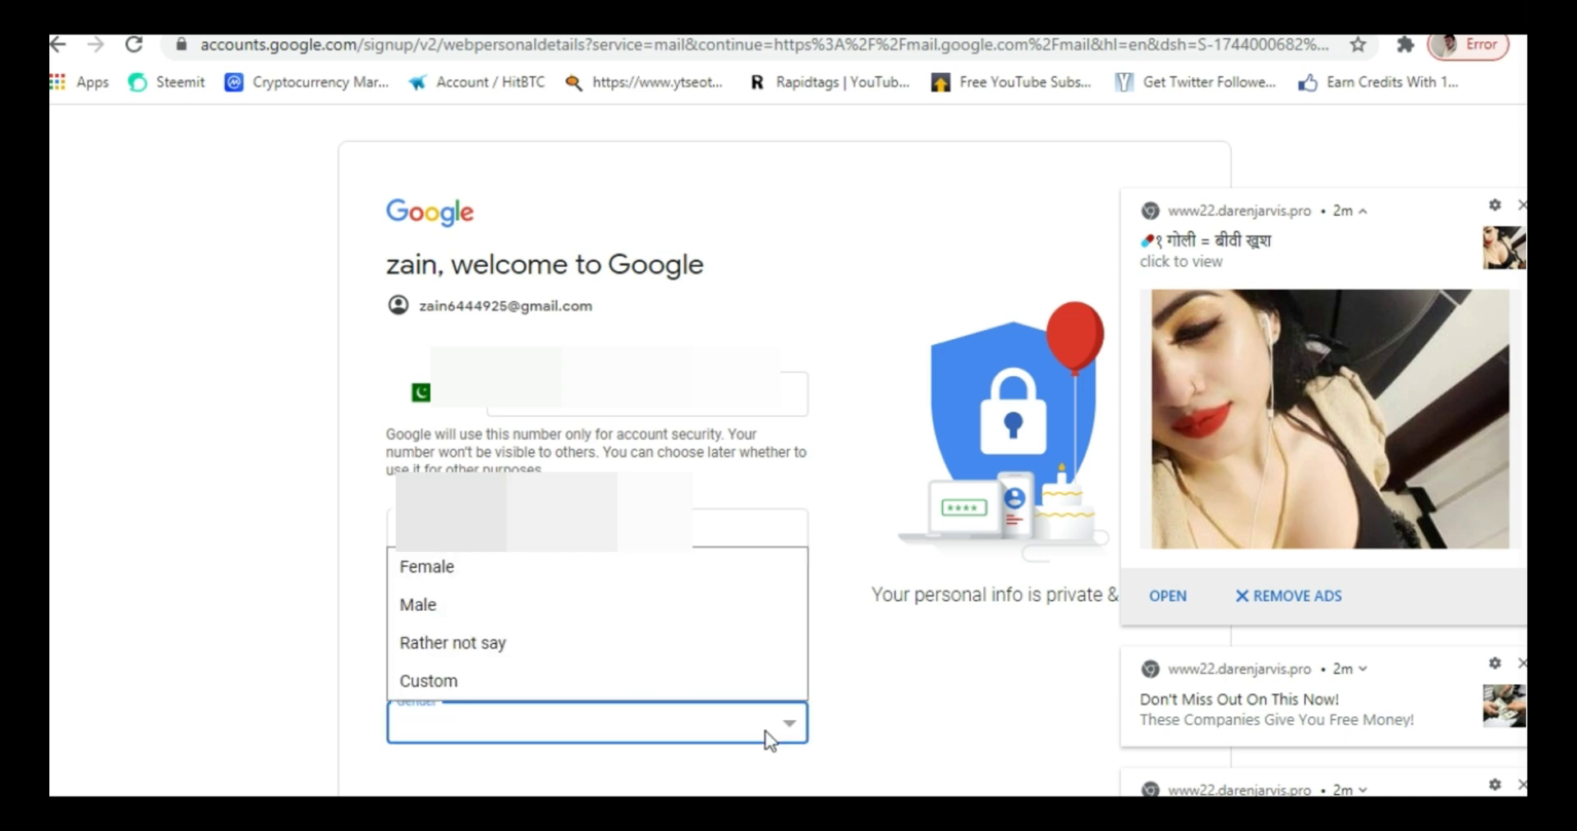
pyautogui.click(623, 604)
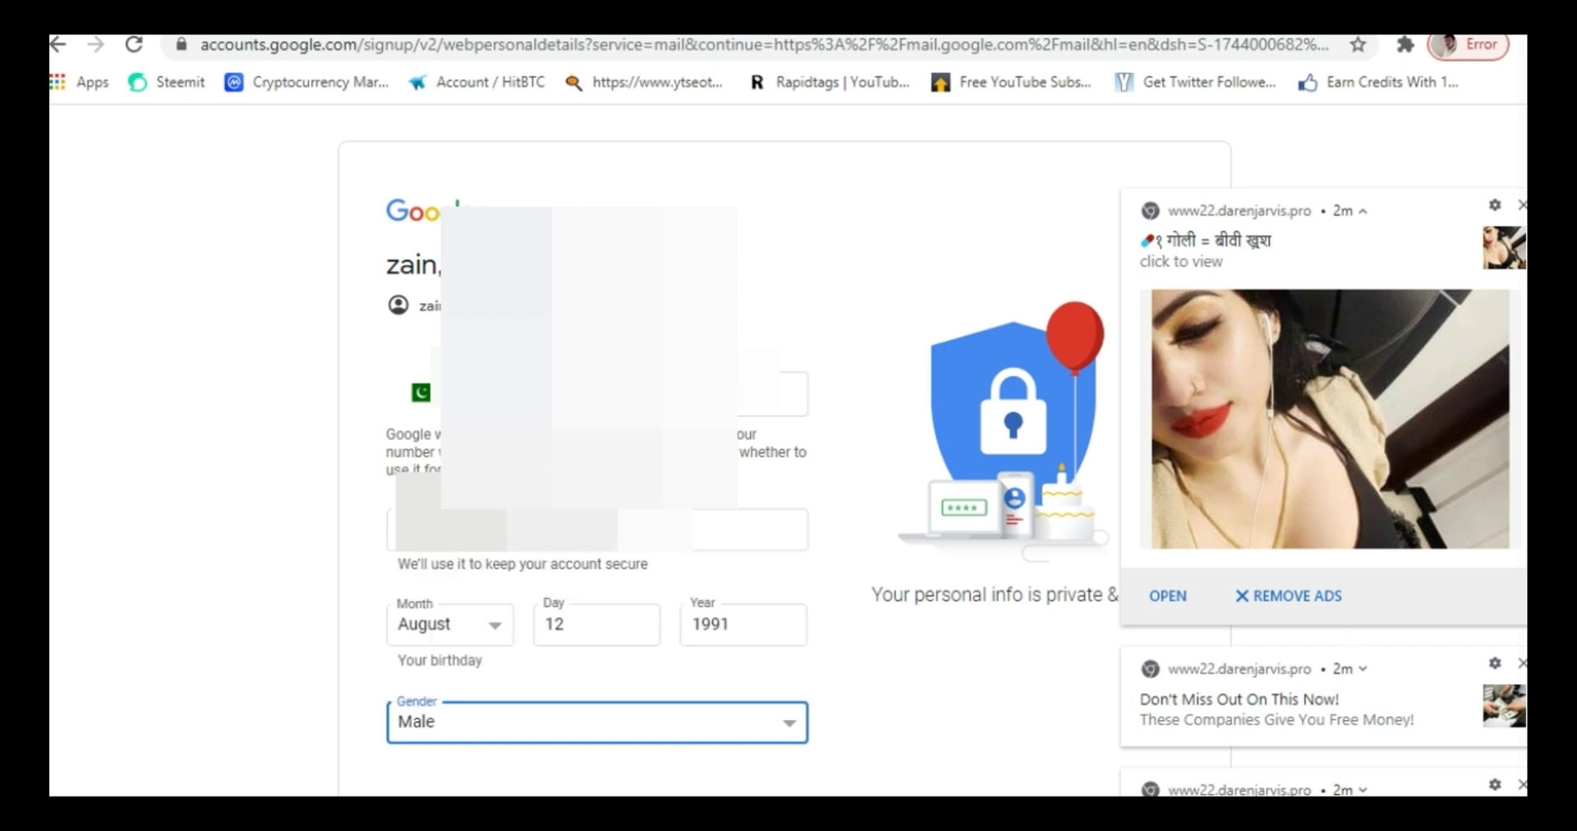
pyautogui.scroll(-2, 833, 770)
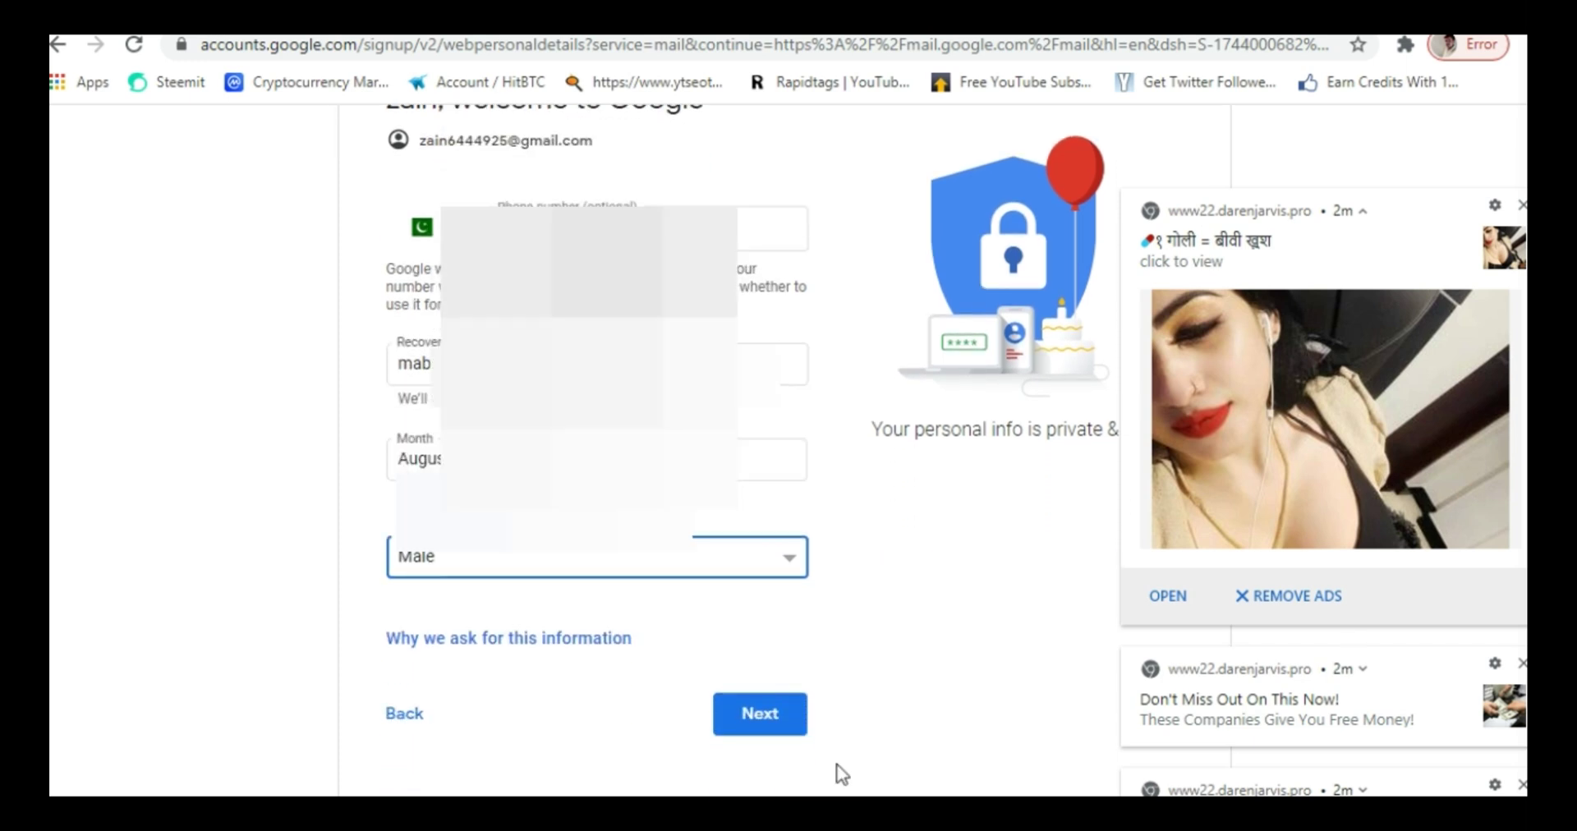
pyautogui.click(764, 714)
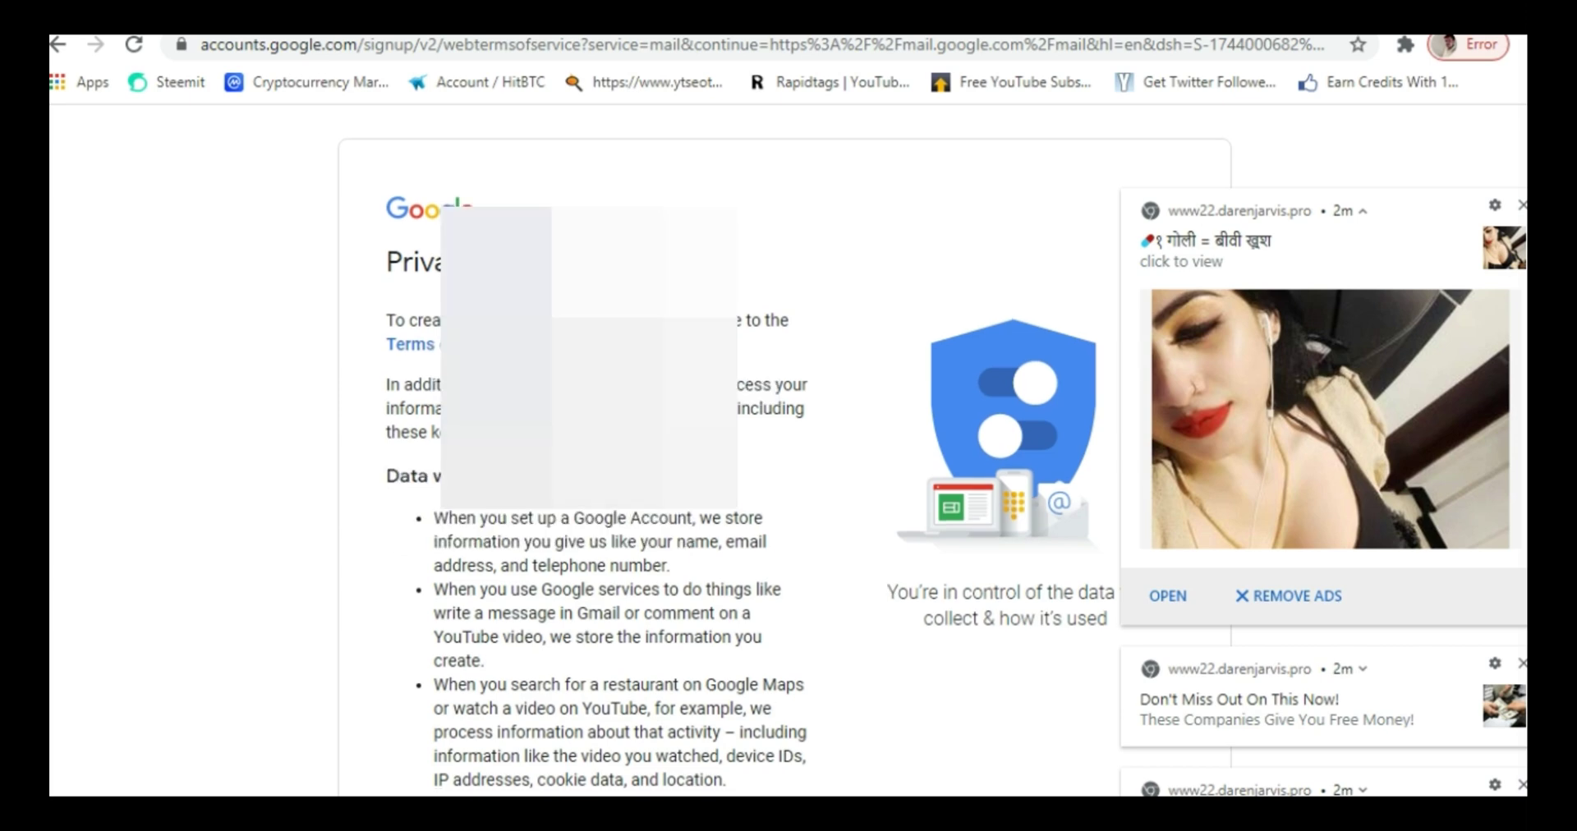
pyautogui.scroll(-7, 1525, 528)
pyautogui.scroll(-7, 1525, 528)
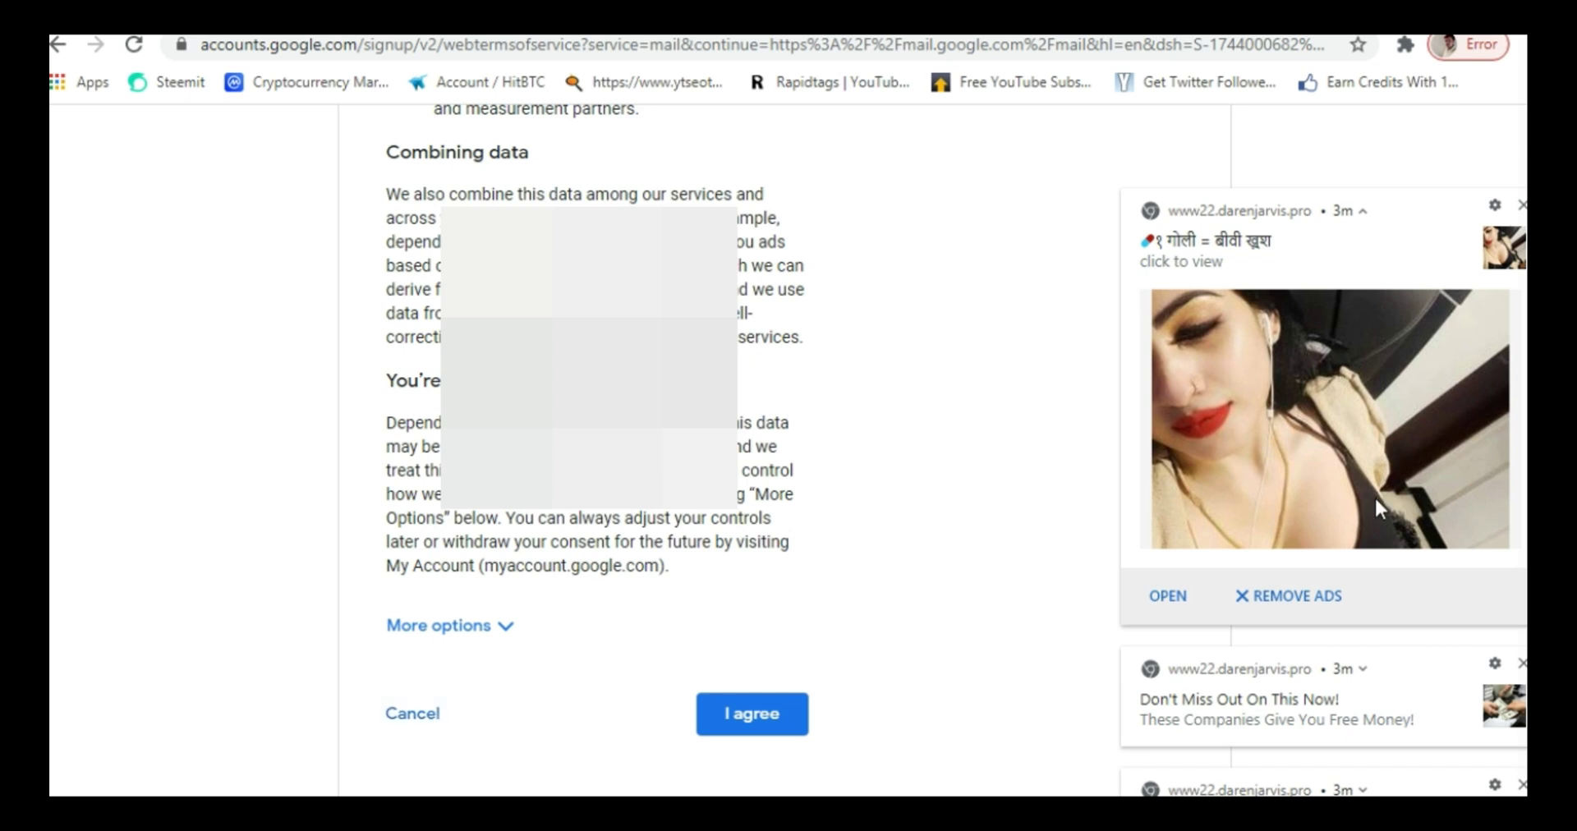
pyautogui.scroll(20, 575, 452)
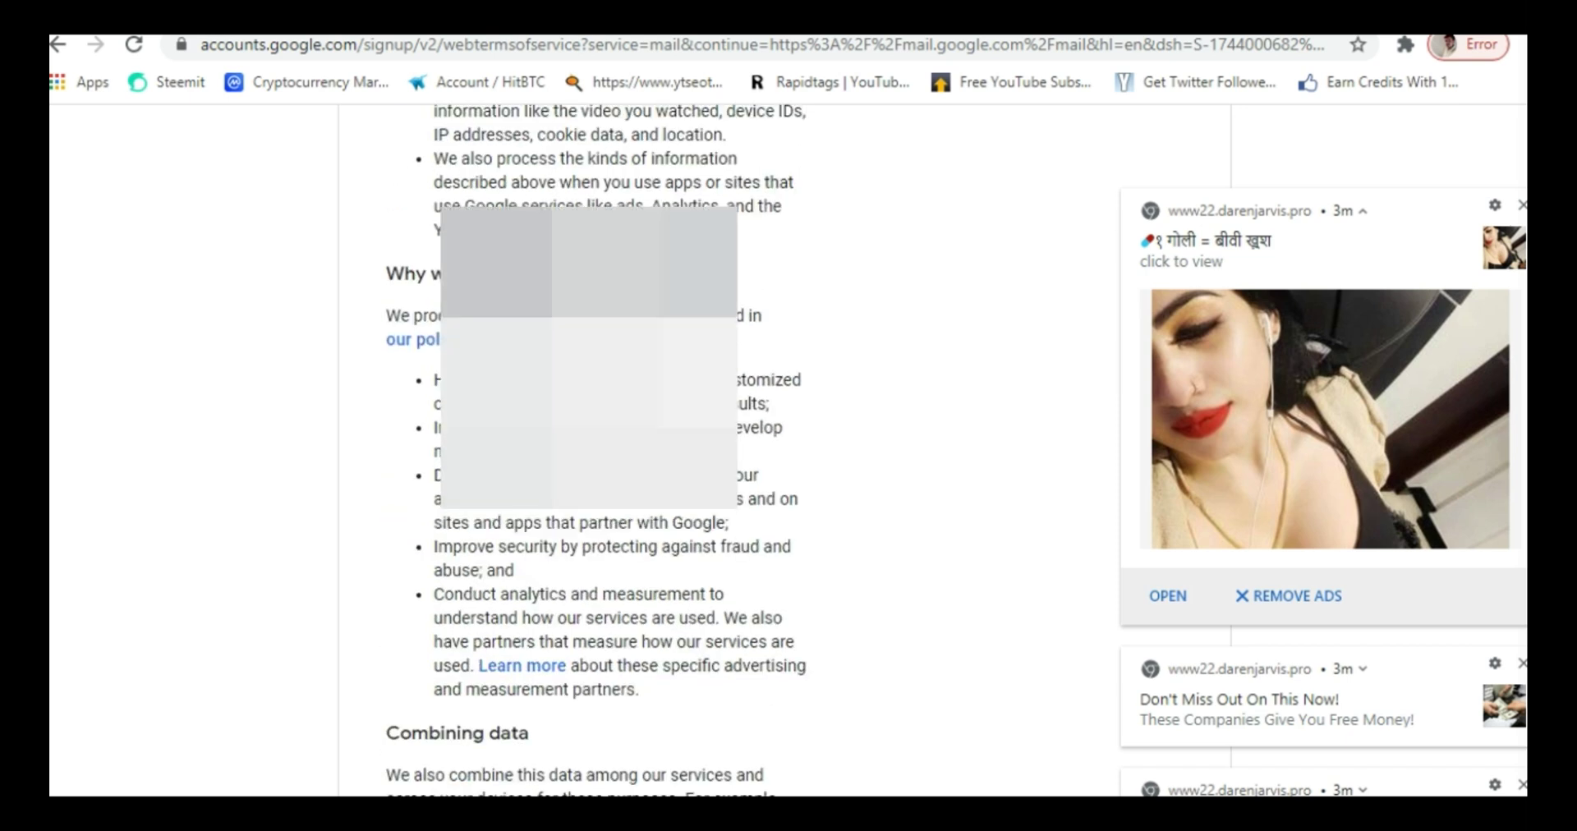
pyautogui.scroll(-20, 575, 452)
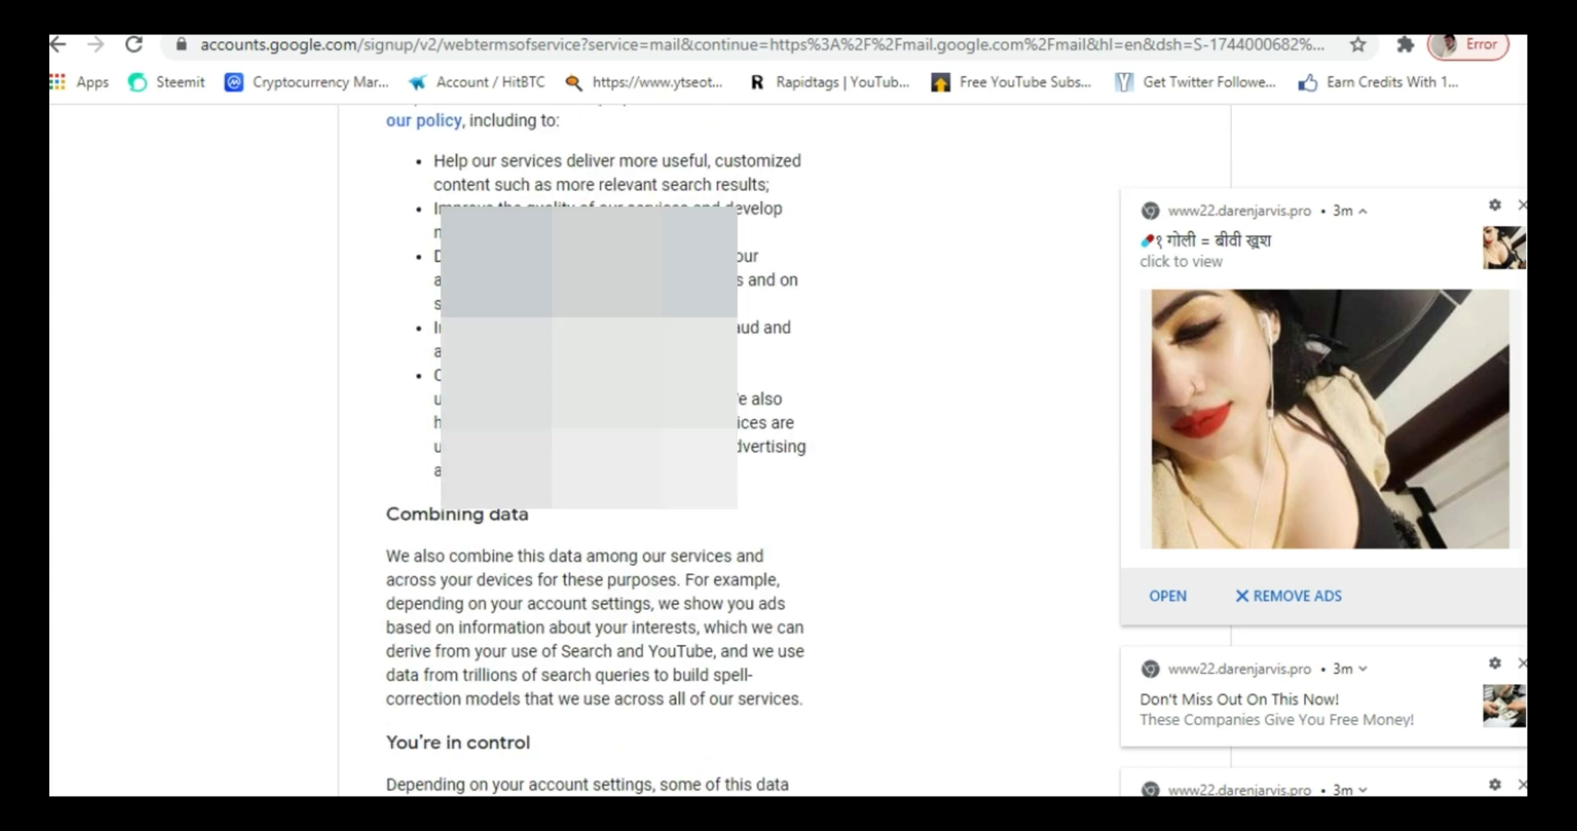
pyautogui.scroll(-4, 575, 452)
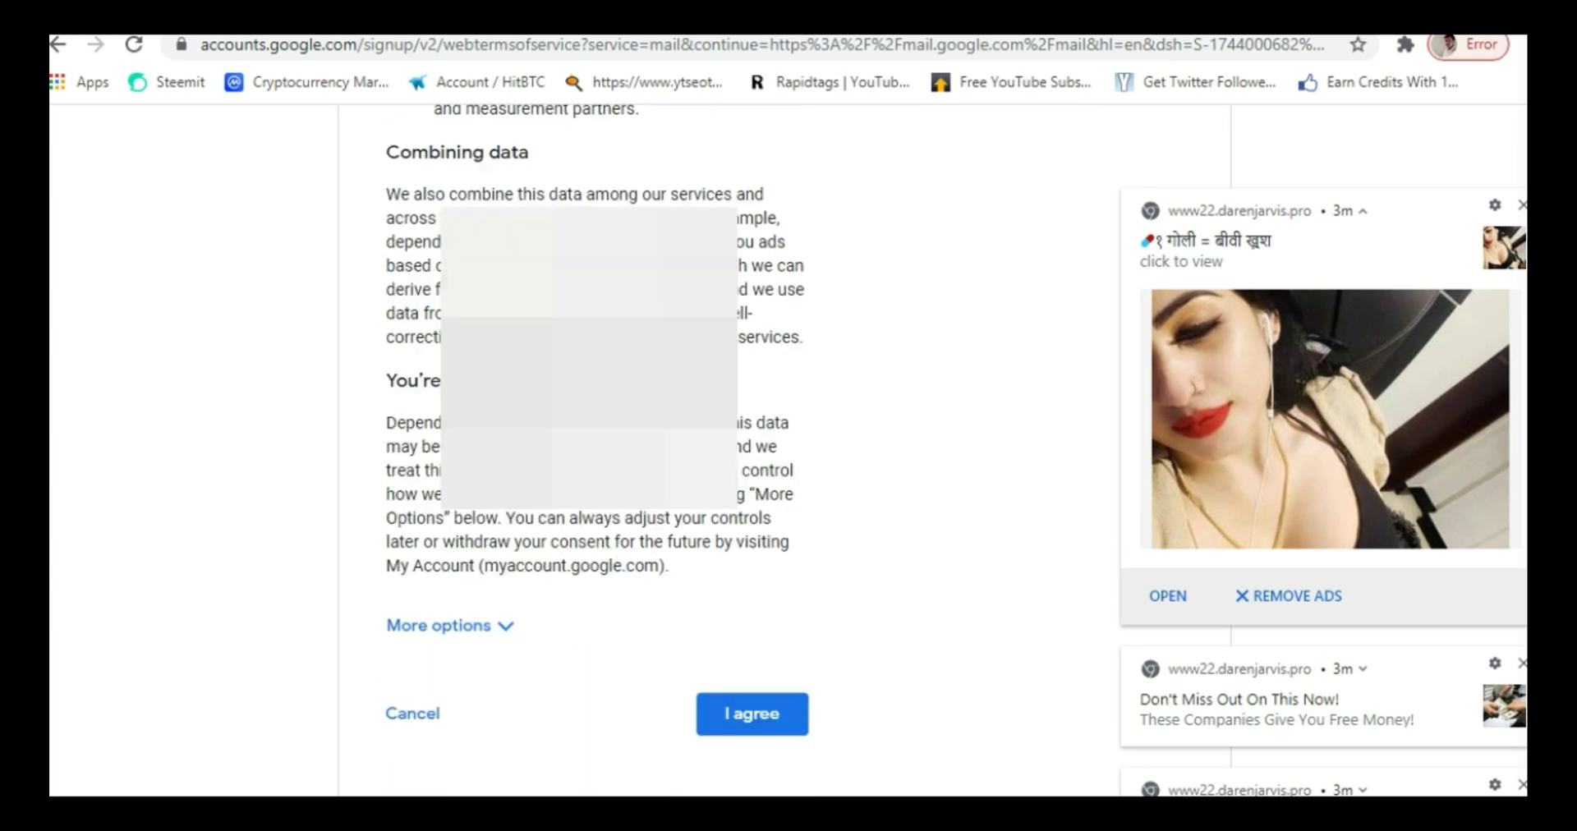
# - Cancel the terms, back out of the details form, and switch to Sign in instead
pyautogui.click(397, 716)
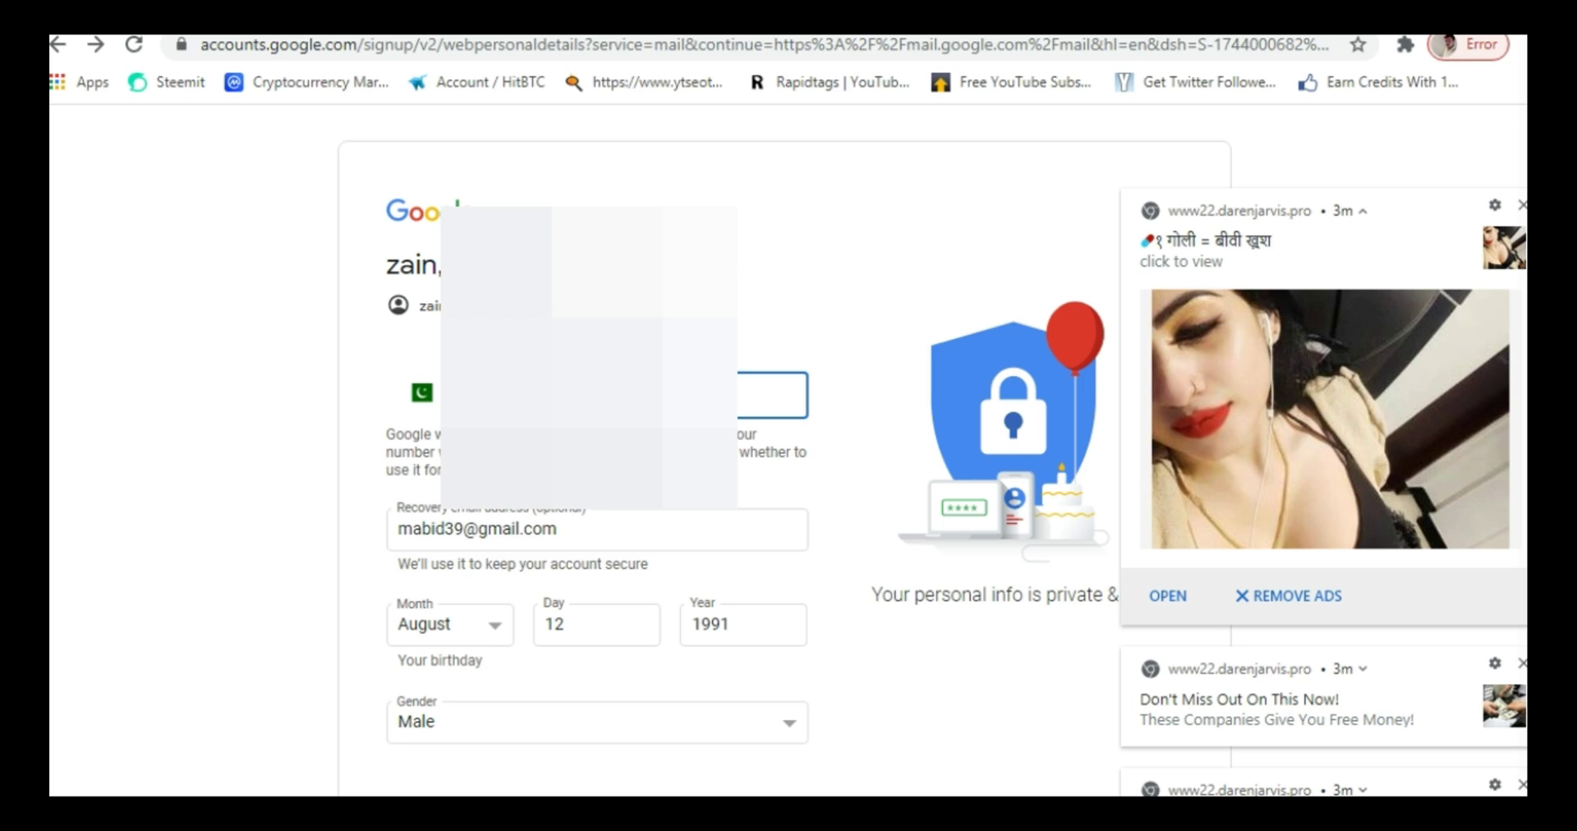
pyautogui.scroll(-2, 784, 451)
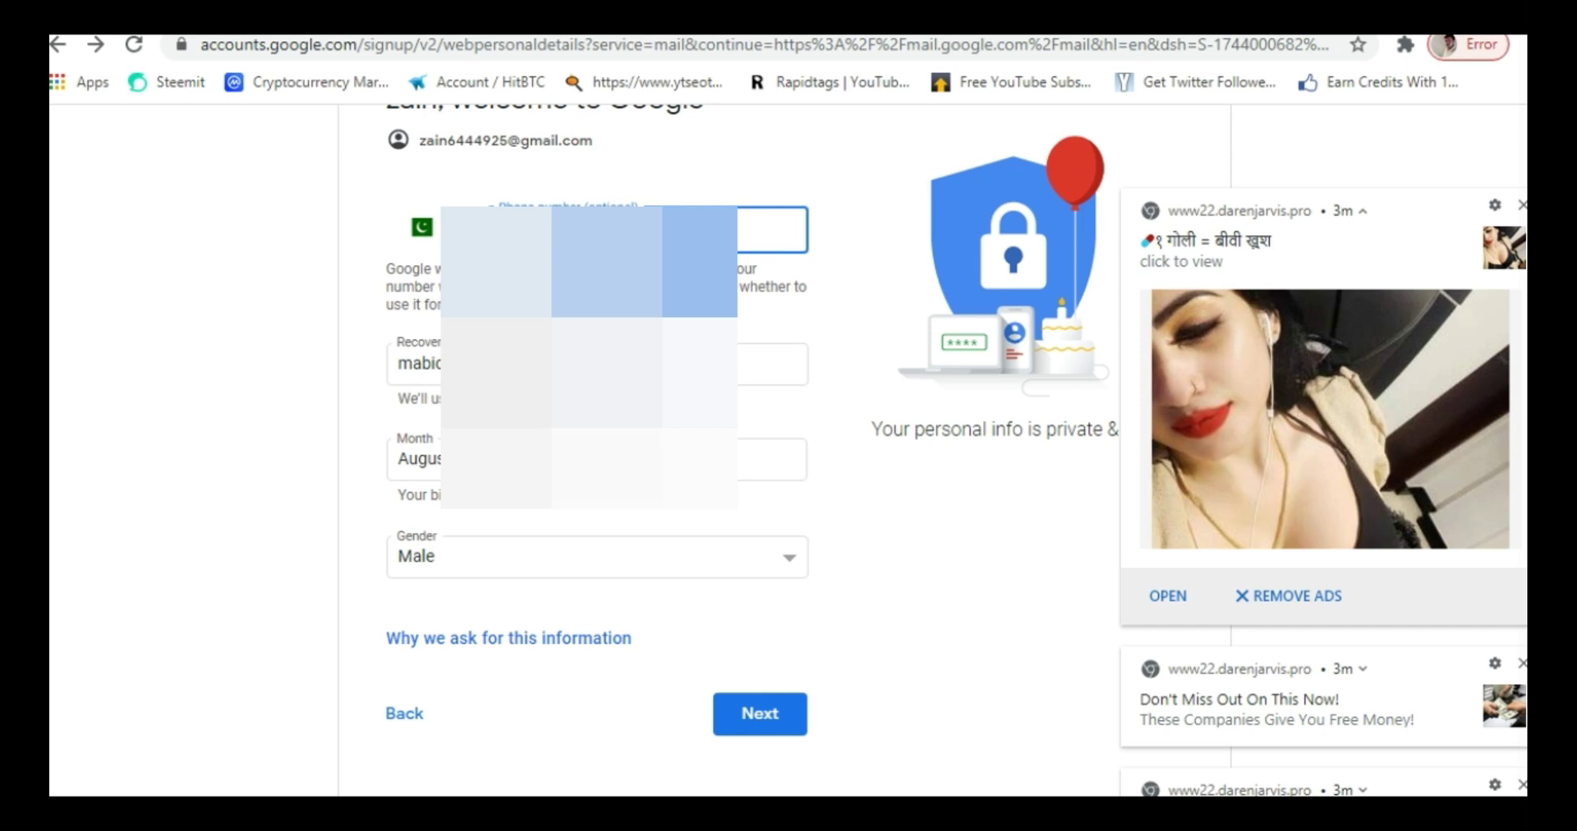
pyautogui.click(413, 719)
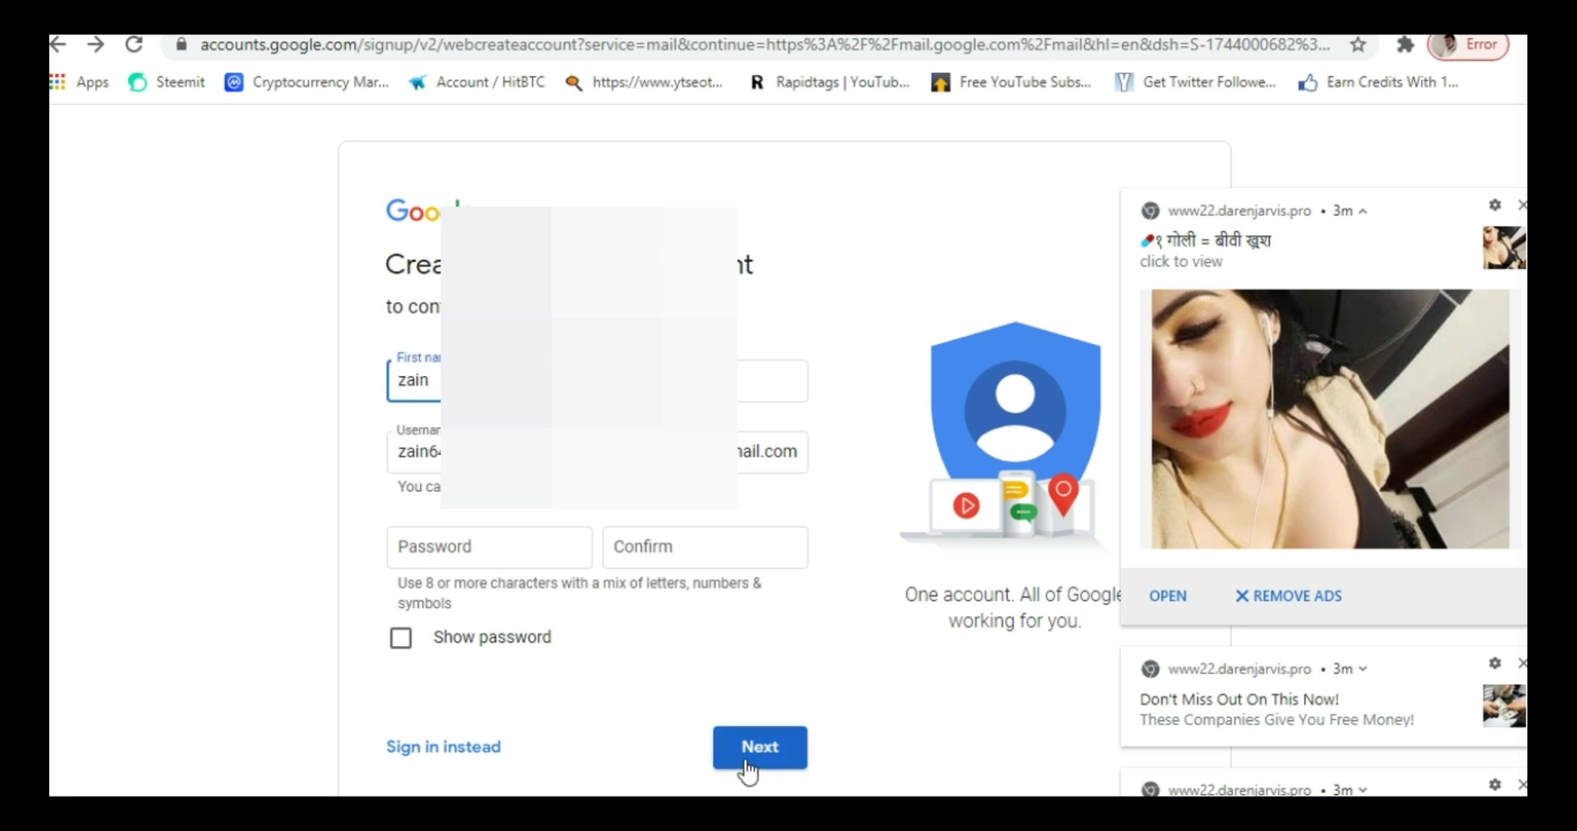
pyautogui.click(477, 751)
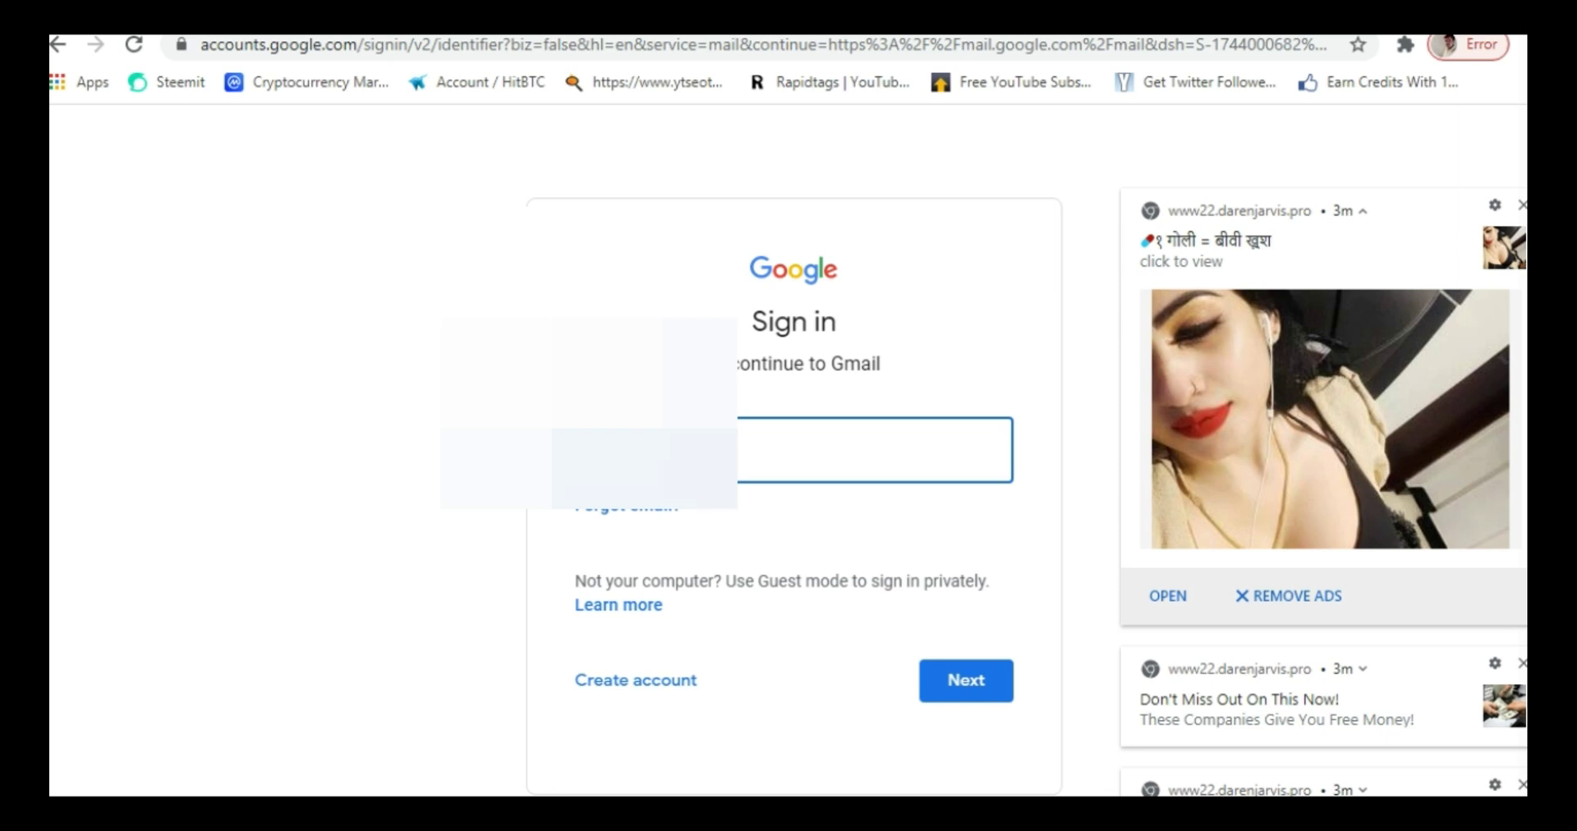
# - Sign in with the new account's email and password to reach its Gmail inbox
pyautogui.click(990, 686)
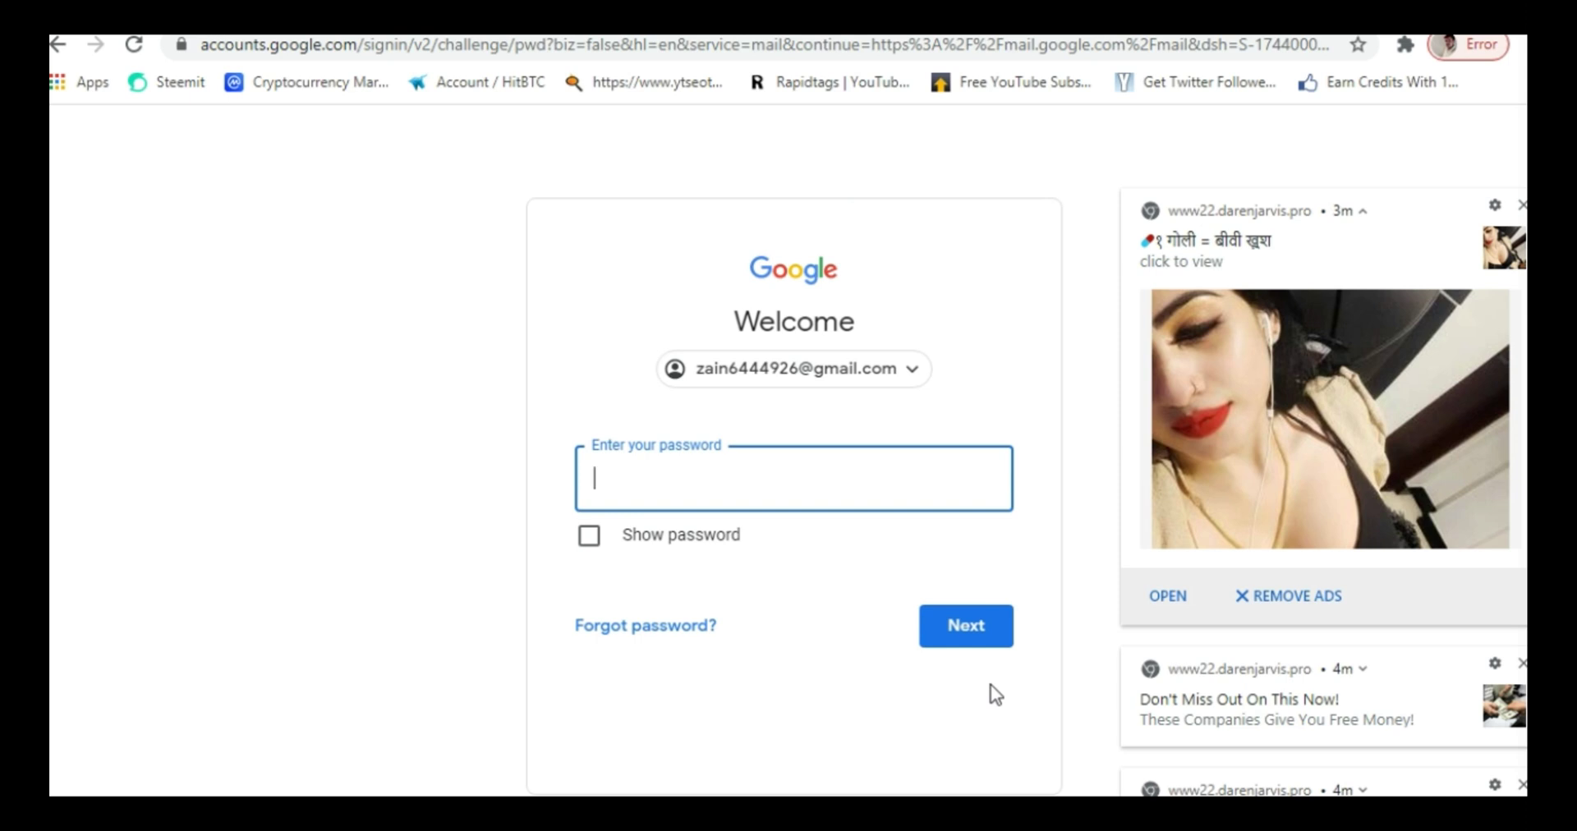
pyautogui.write('*********')
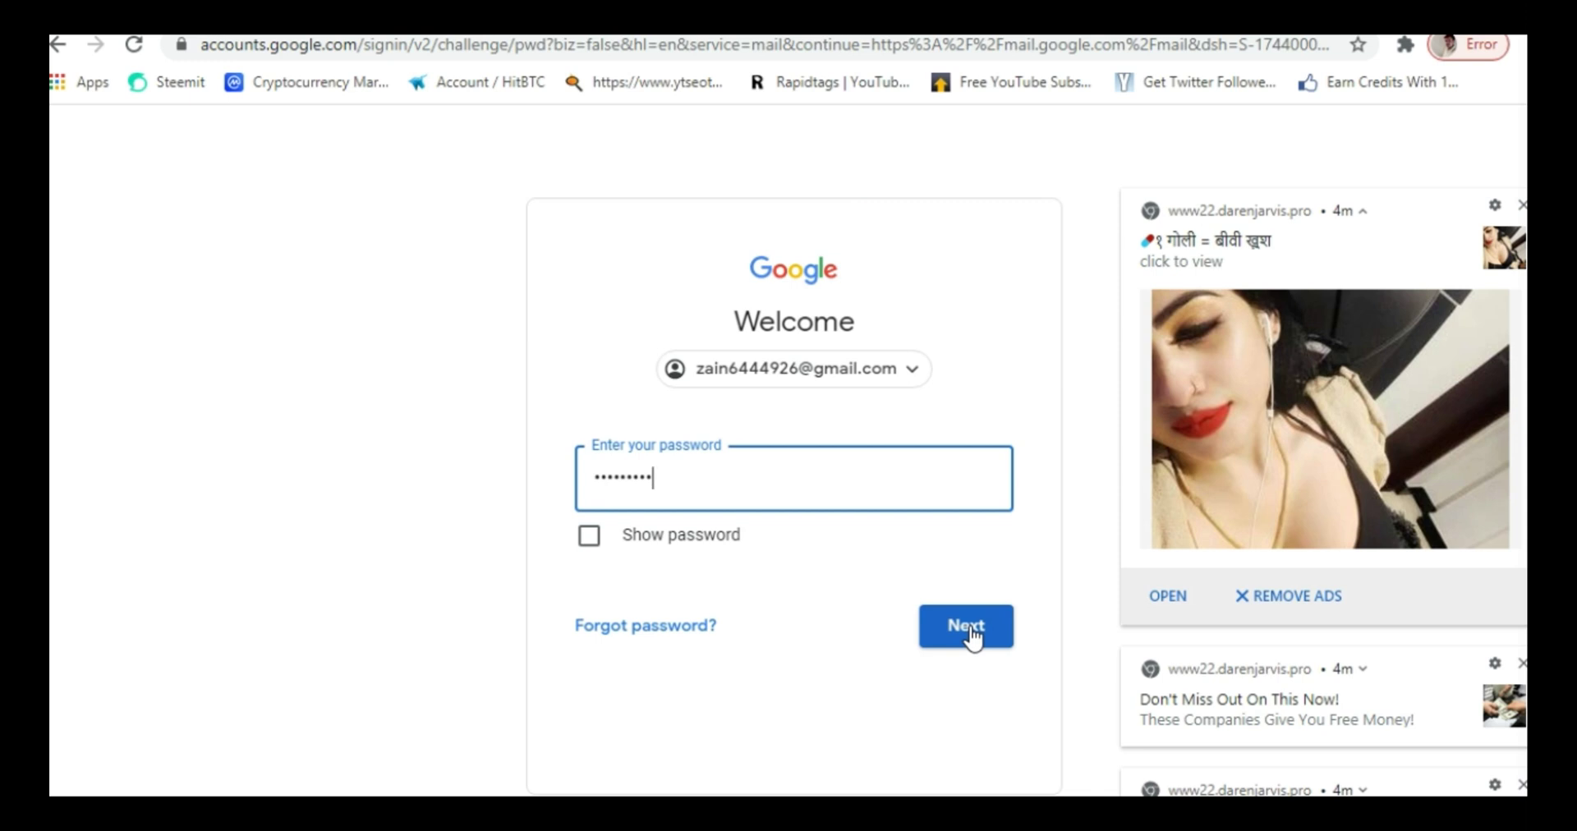
pyautogui.click(968, 628)
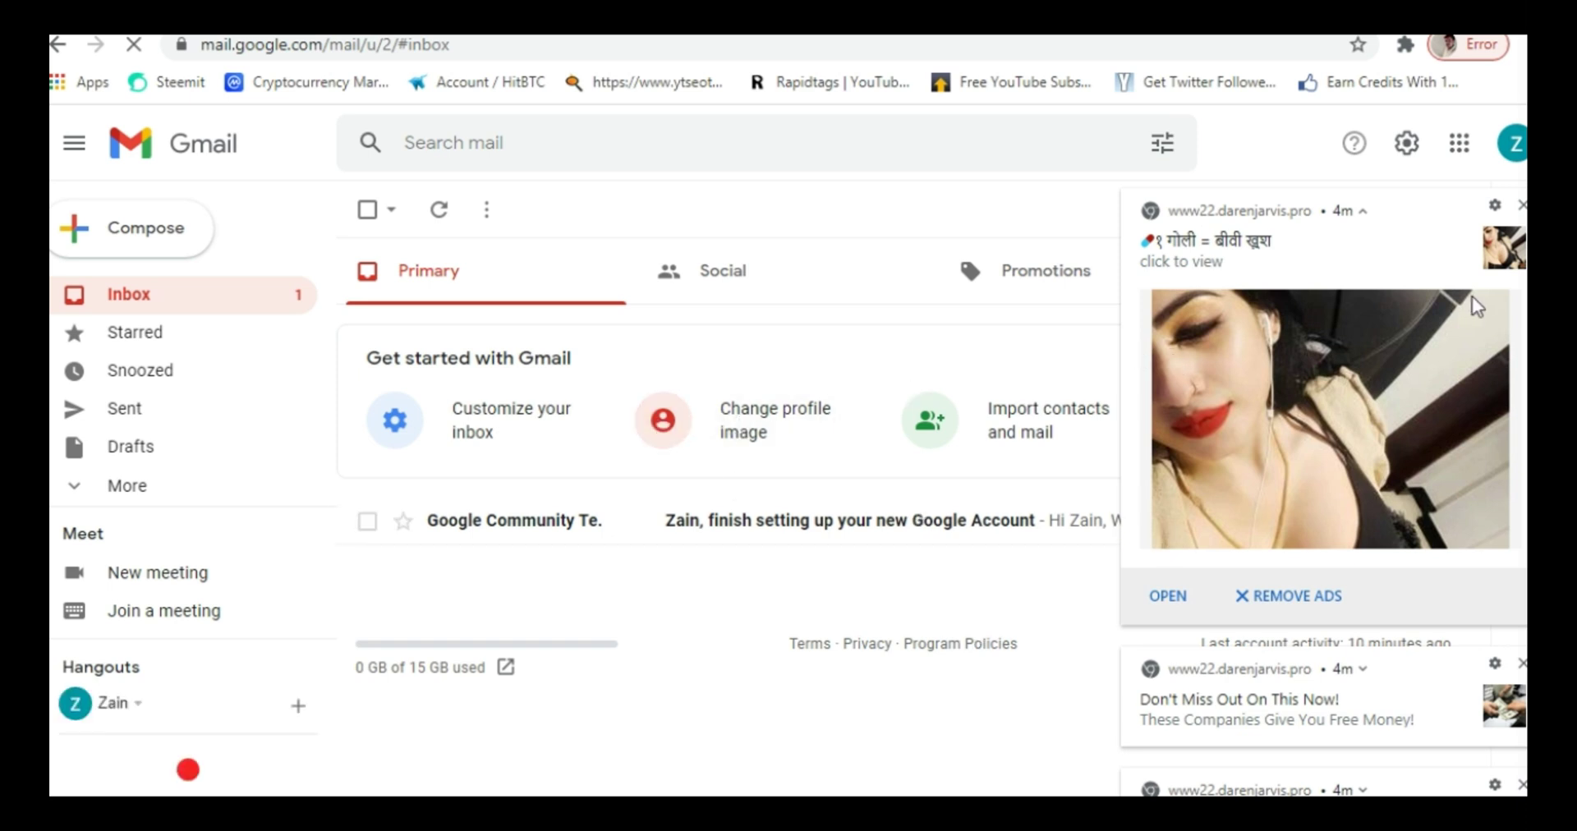
# - Close the three darenjarvis.pro notifications over Gmail, then show the Windows desktop with Win+D
pyautogui.click(1521, 203)
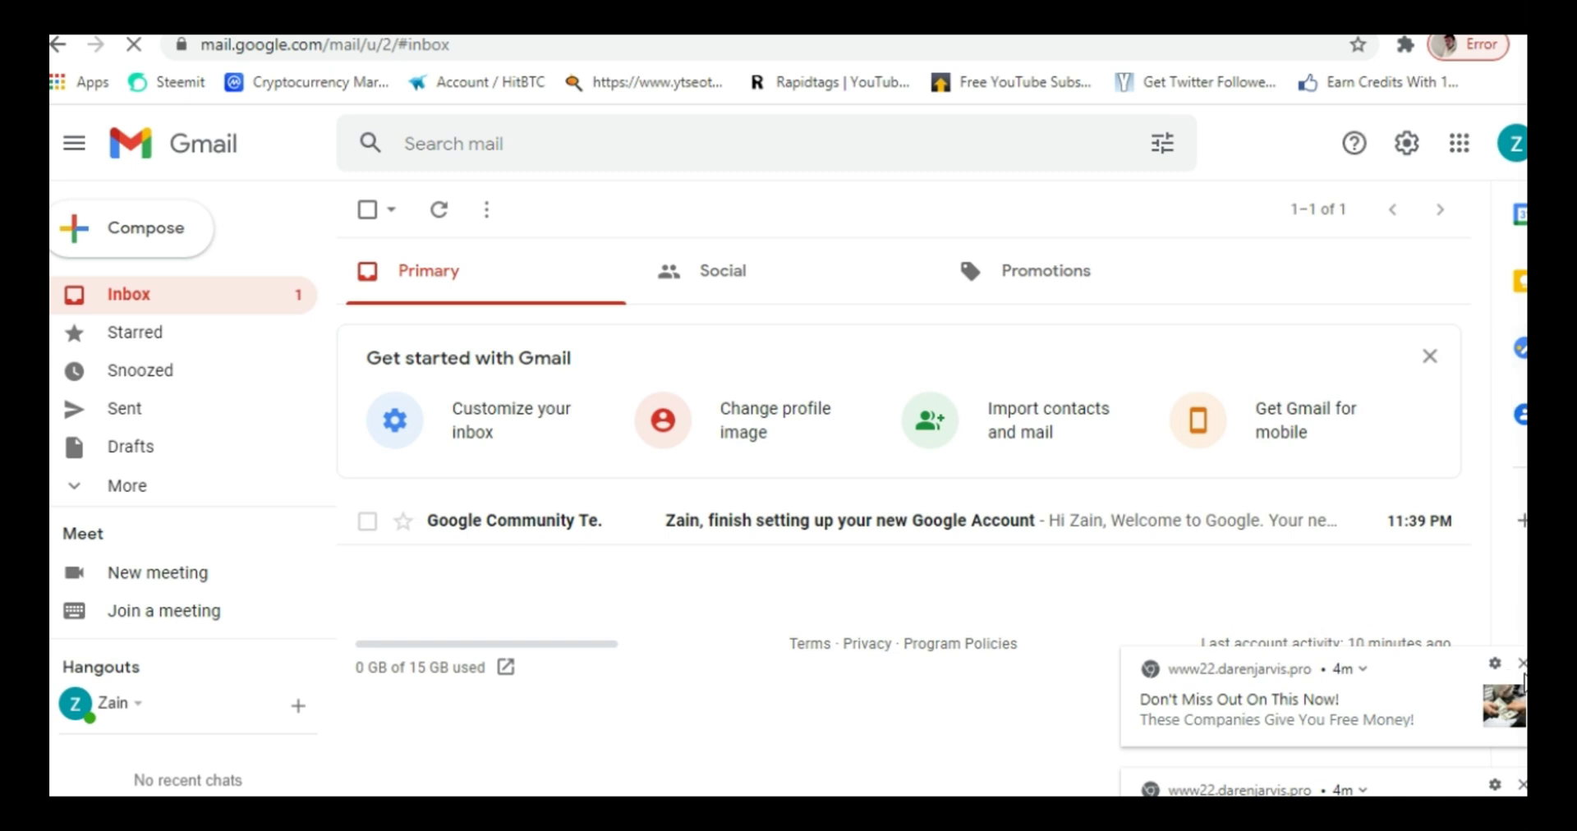
pyautogui.click(1521, 662)
pyautogui.click(1521, 784)
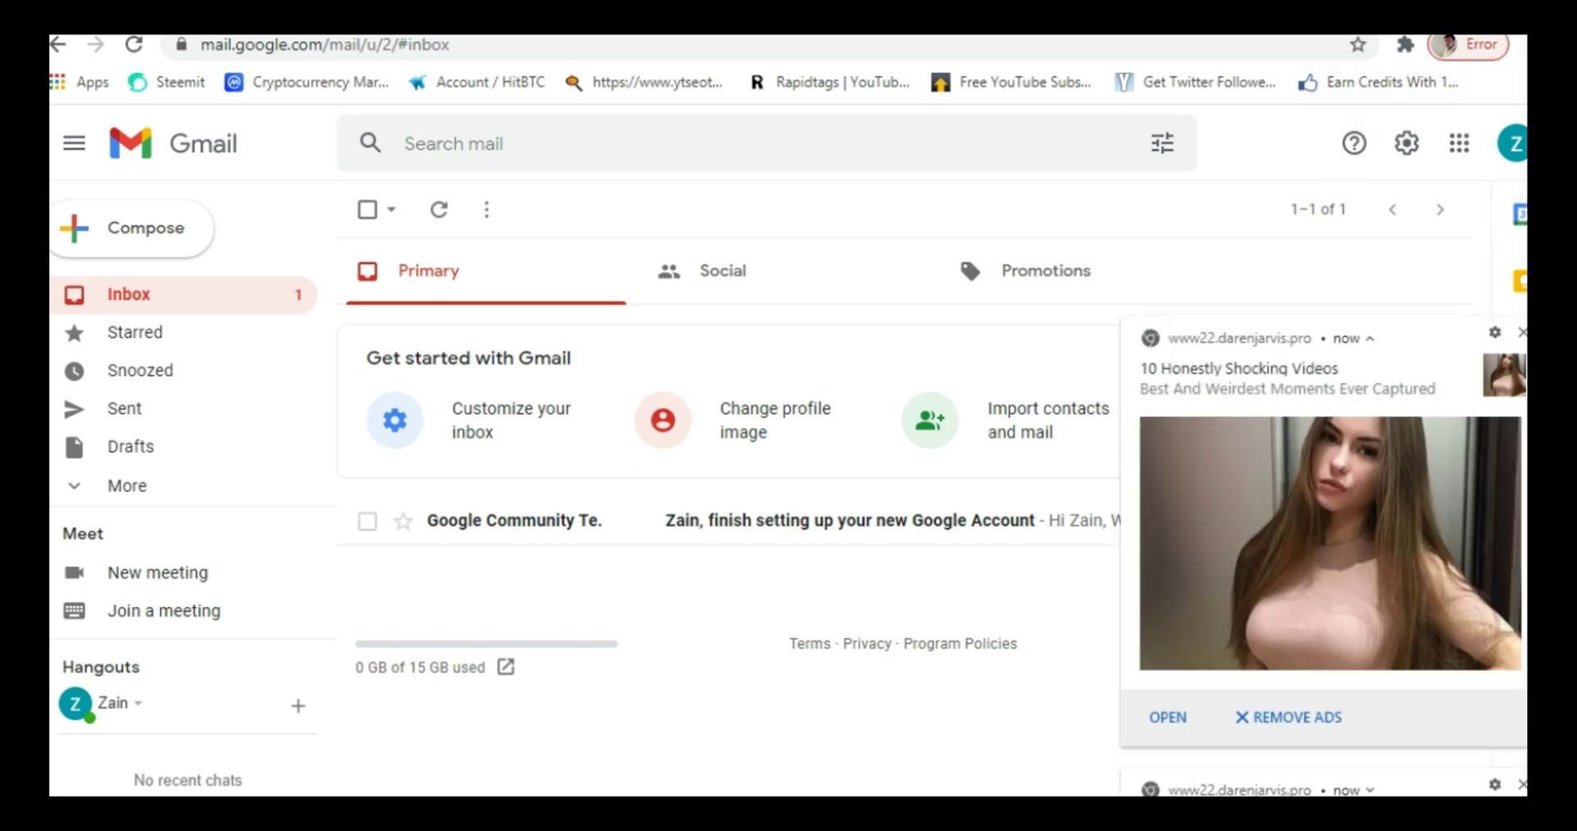
pyautogui.press('super+d')
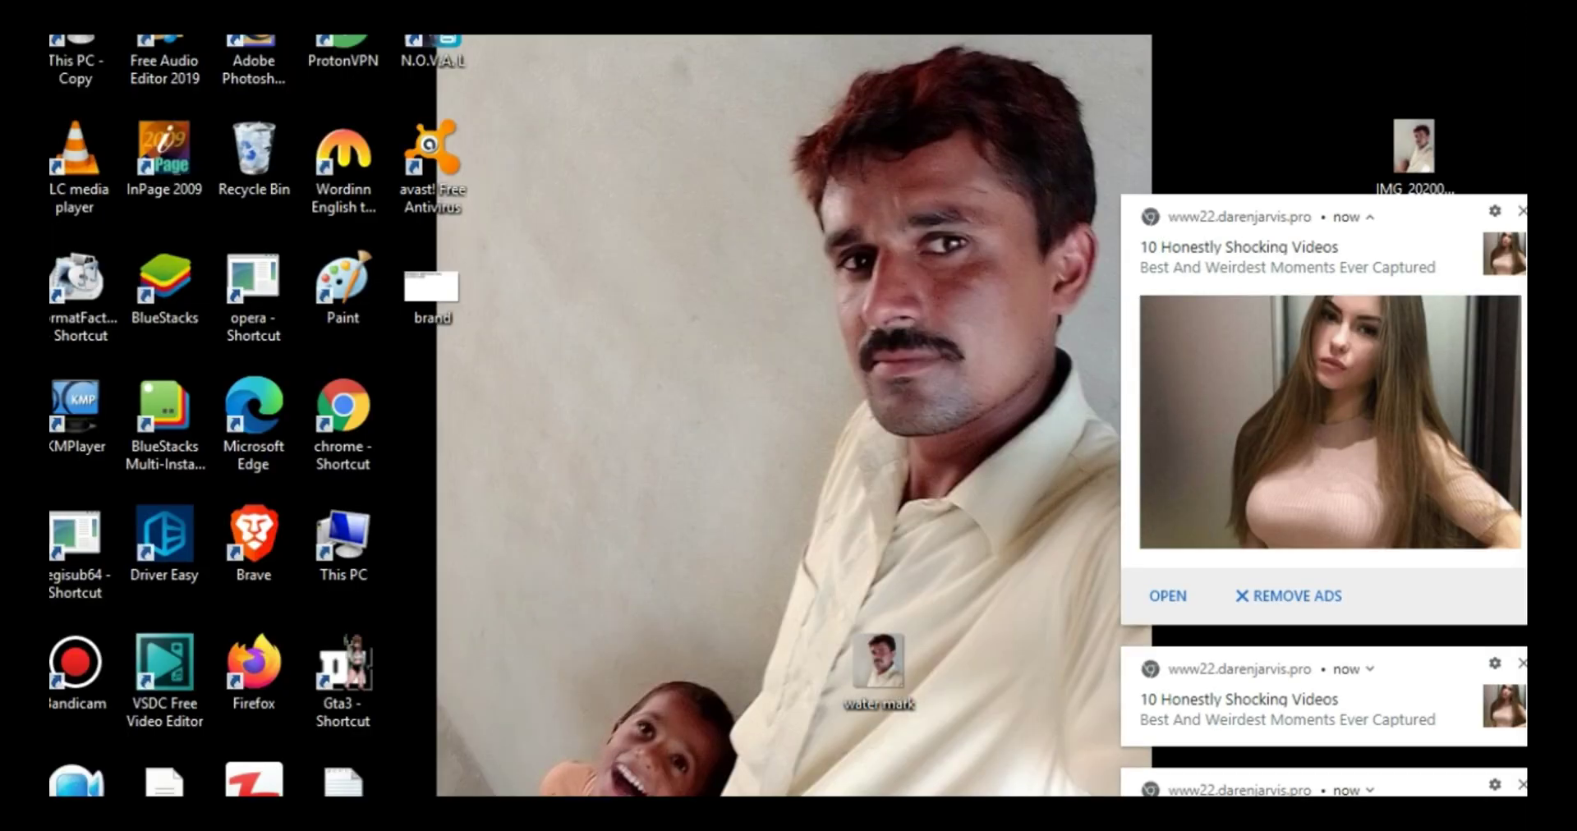